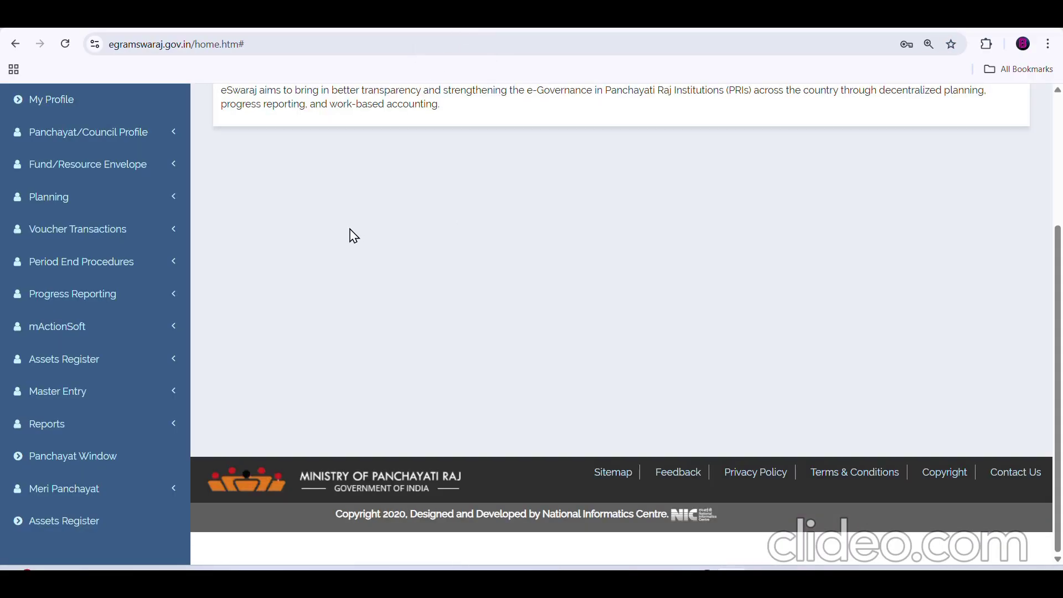
- Expand the Reports section in the home page sidebar
{"action": "left_click", "coordinate": [102, 430]}
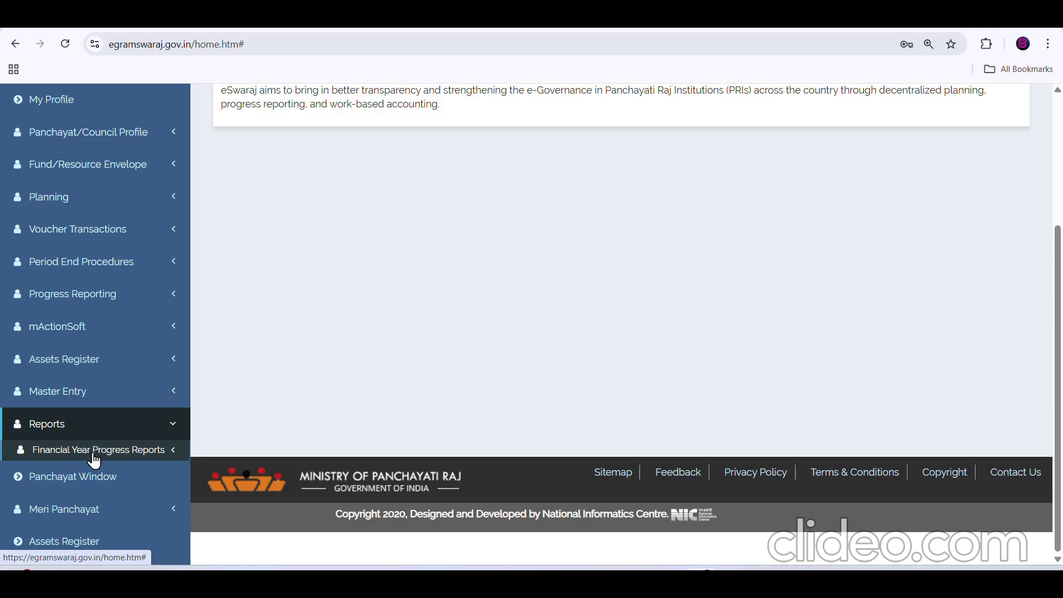
- Open Deduction Report under Financial Year Progress Reports > Accounting Reports
{"action": "left_click", "coordinate": [94, 459]}
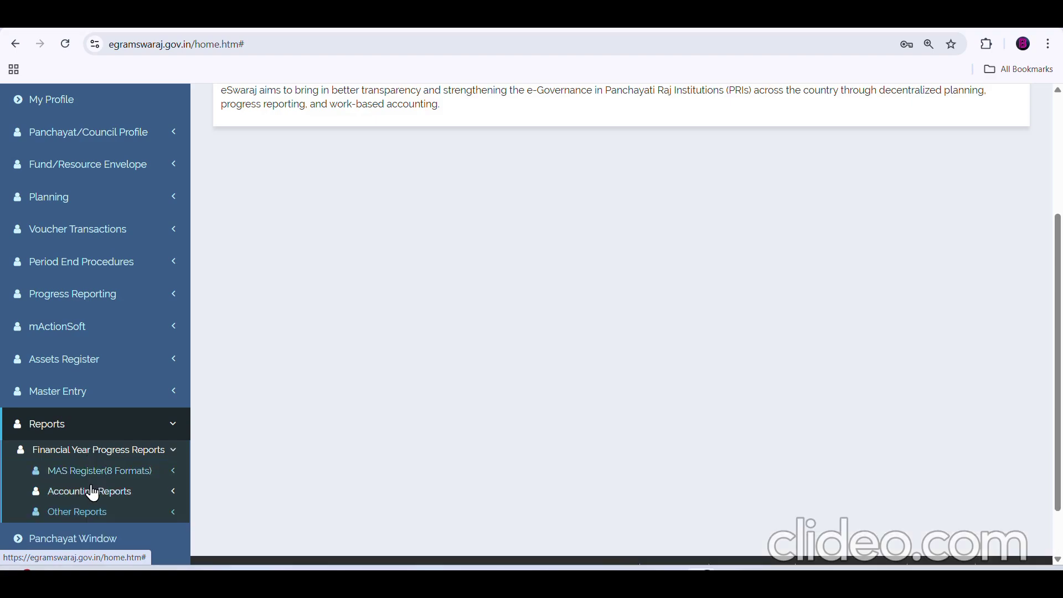
{"action": "left_click", "coordinate": [92, 493]}
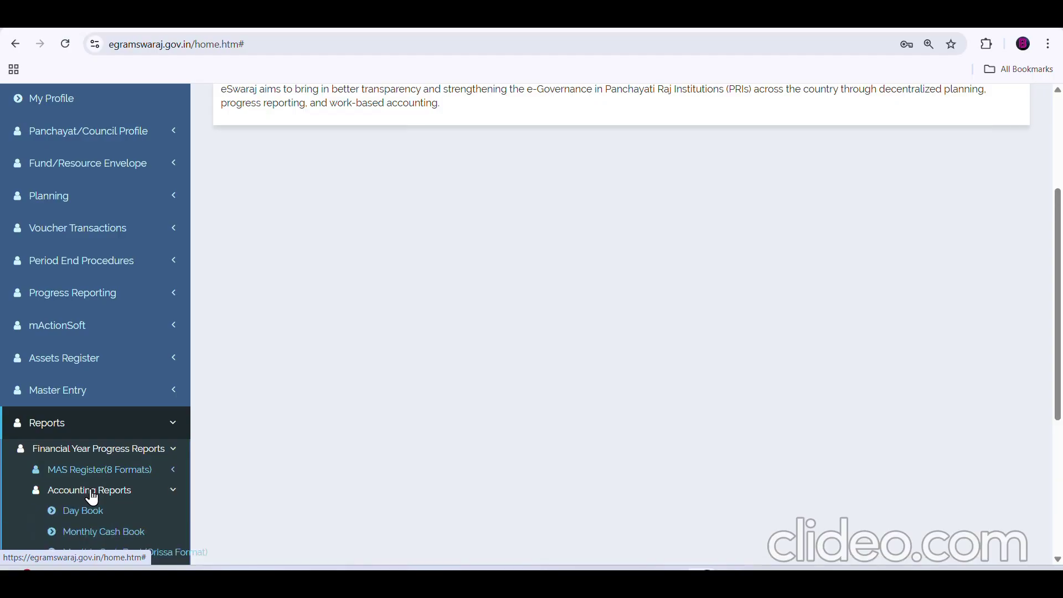
{"action": "scroll", "coordinate": [94, 498], "scroll_direction": "down", "scroll_amount": 5}
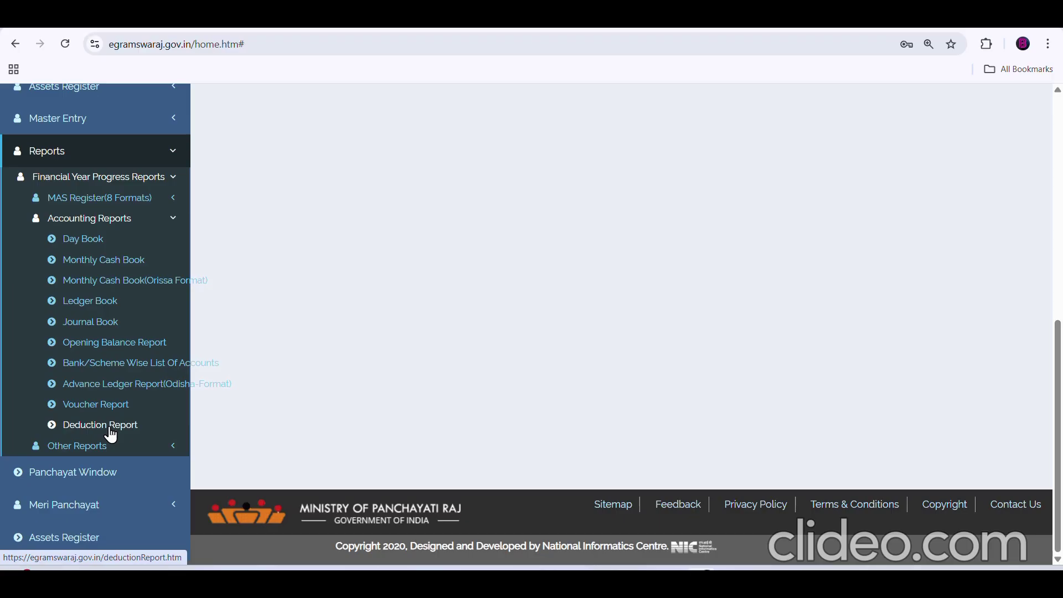
{"action": "left_click", "coordinate": [109, 427]}
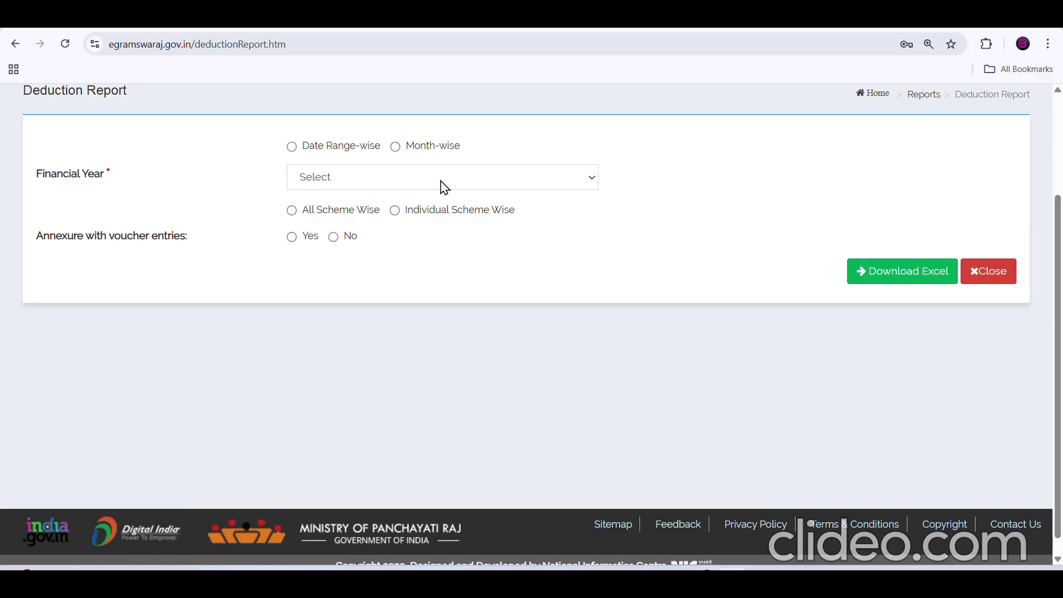
- Make the report month-wise for financial year 2025-2026, month April
{"action": "left_click", "coordinate": [396, 148]}
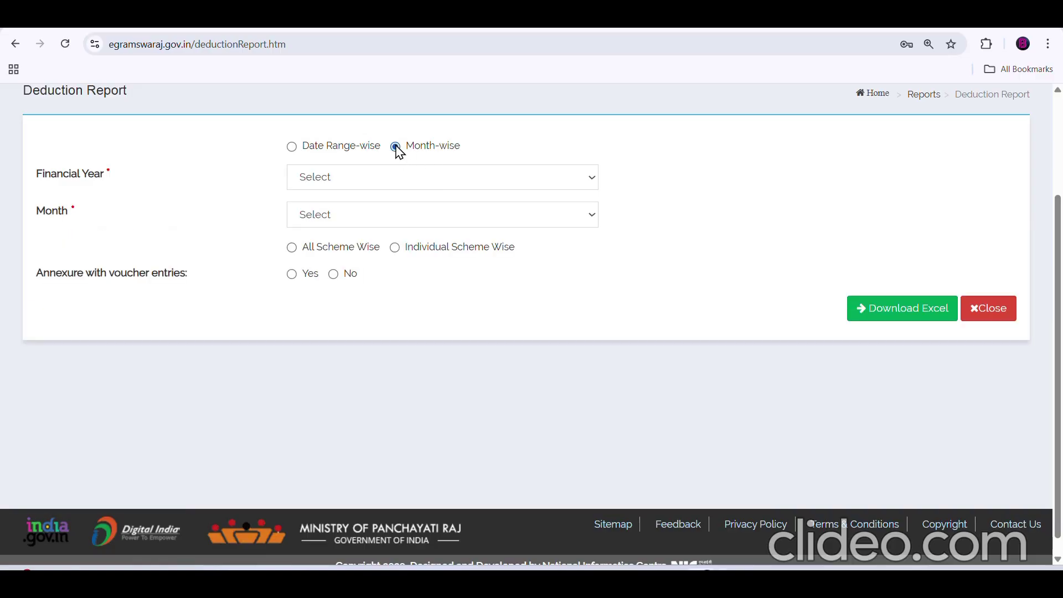
{"action": "left_click", "coordinate": [399, 178]}
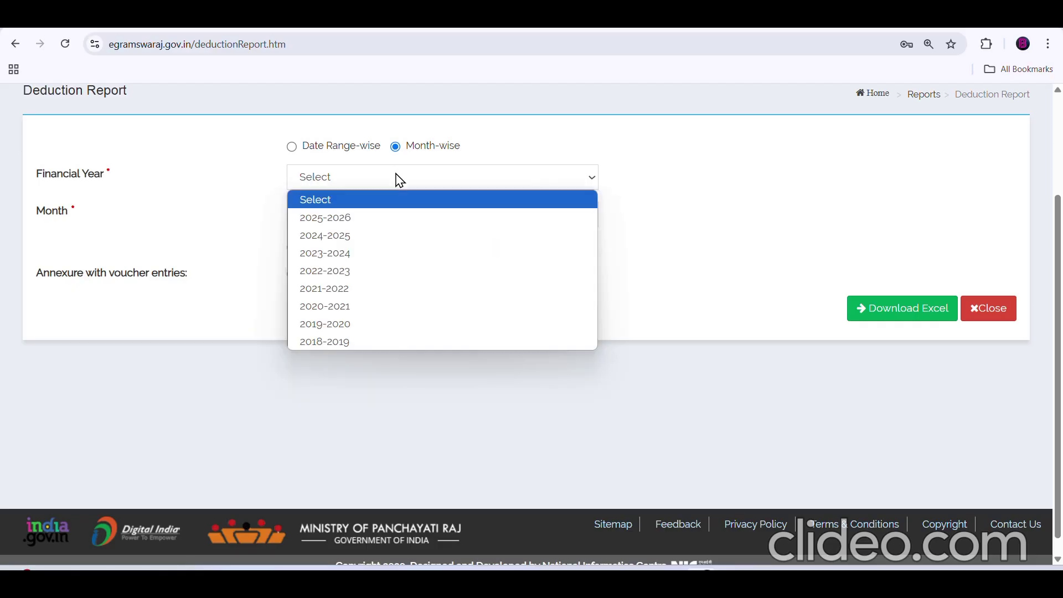
{"action": "left_click", "coordinate": [381, 221]}
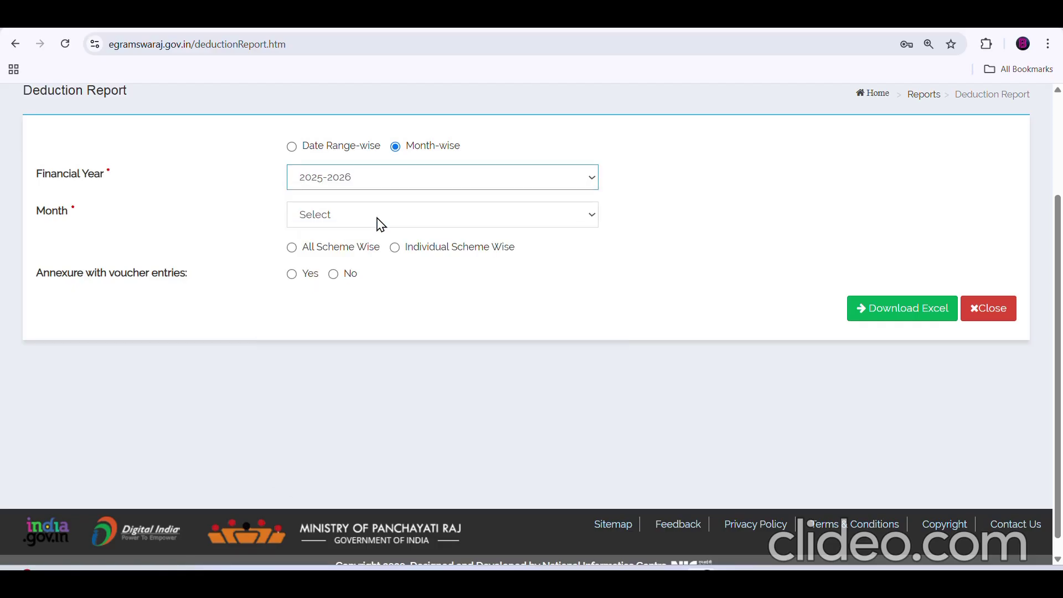
{"action": "left_click", "coordinate": [377, 217]}
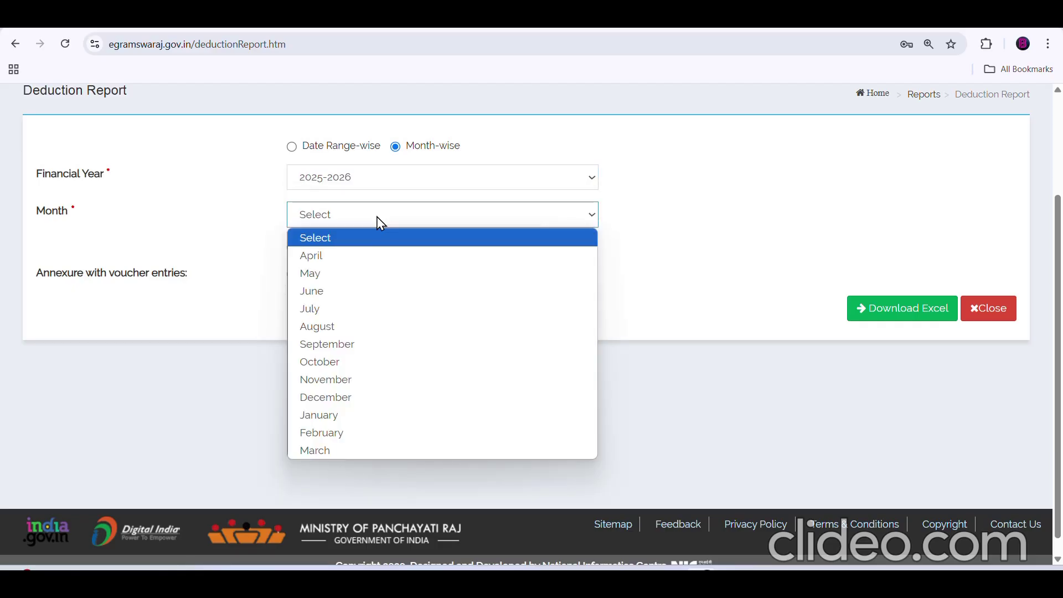
{"action": "left_click", "coordinate": [372, 259]}
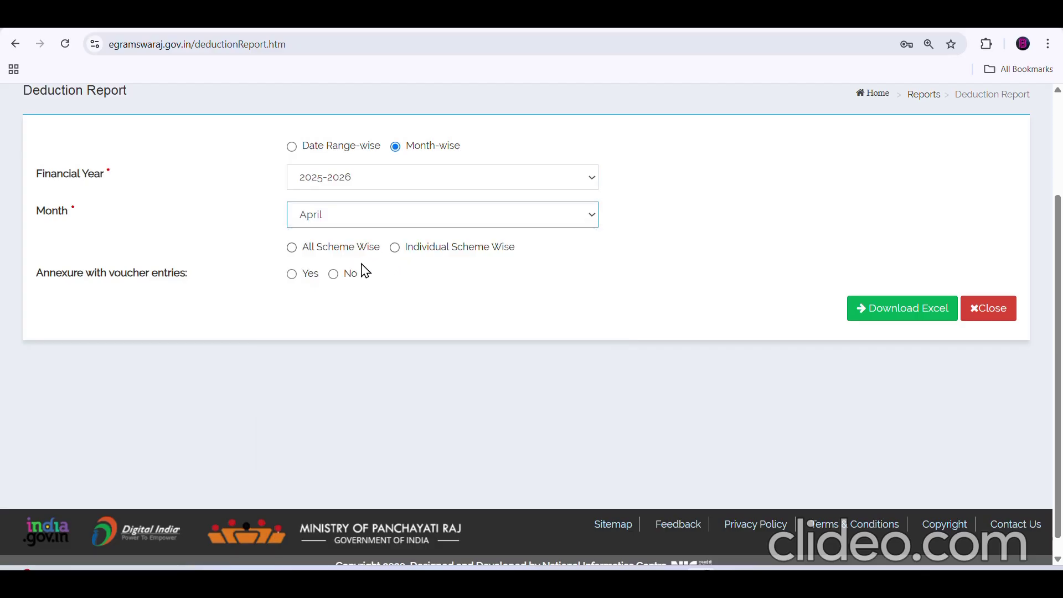
- Choose Individual Scheme Wise, Scheme, and XV Finance Commission-XVFC as the scheme
{"action": "left_click", "coordinate": [395, 248]}
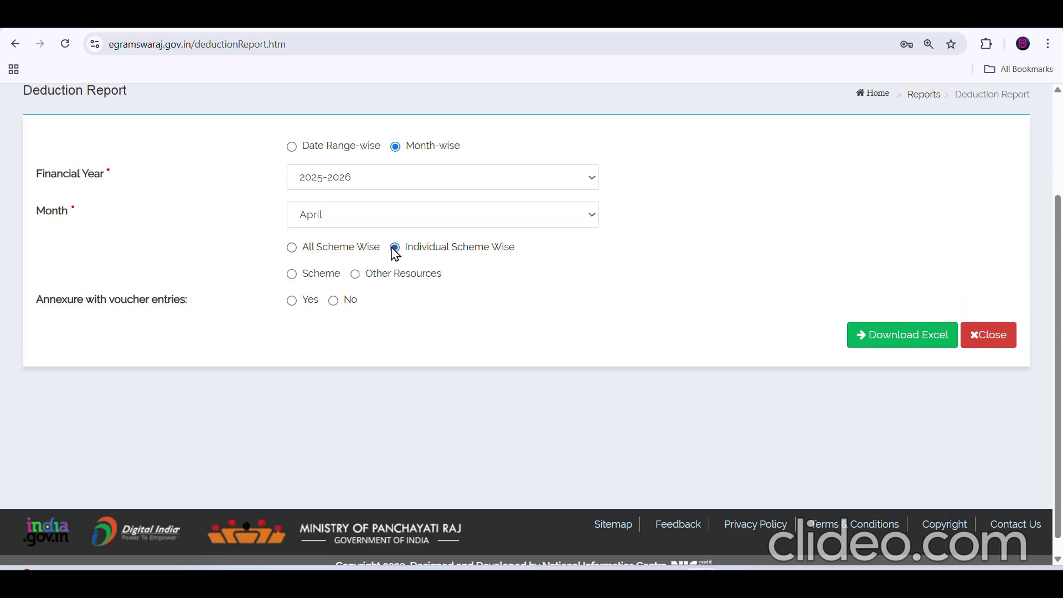
{"action": "left_click", "coordinate": [291, 274]}
{"action": "left_click", "coordinate": [340, 304]}
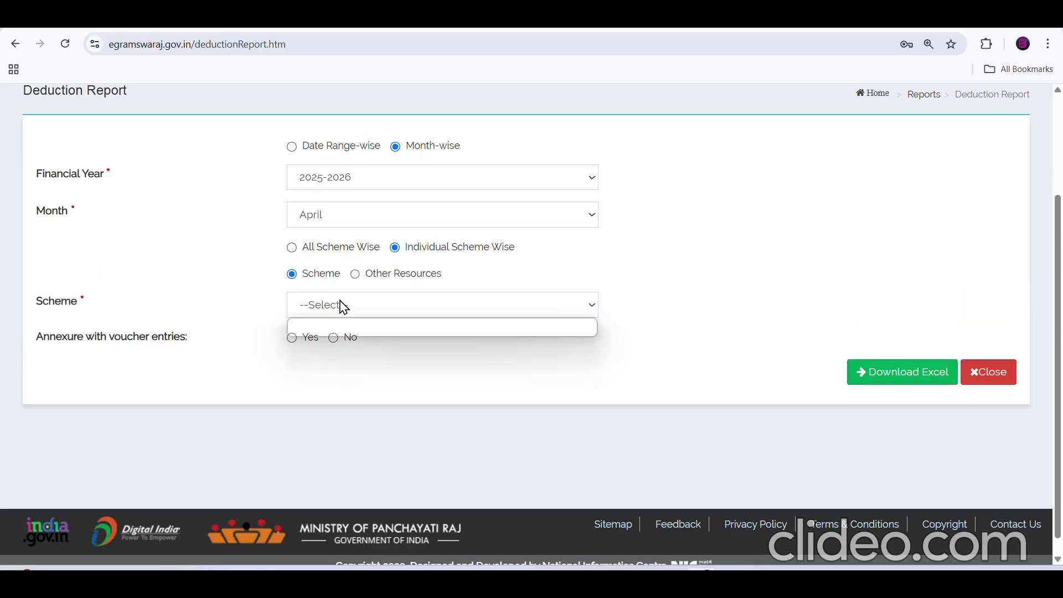
{"action": "scroll", "coordinate": [390, 238], "scroll_direction": "down", "scroll_amount": 10}
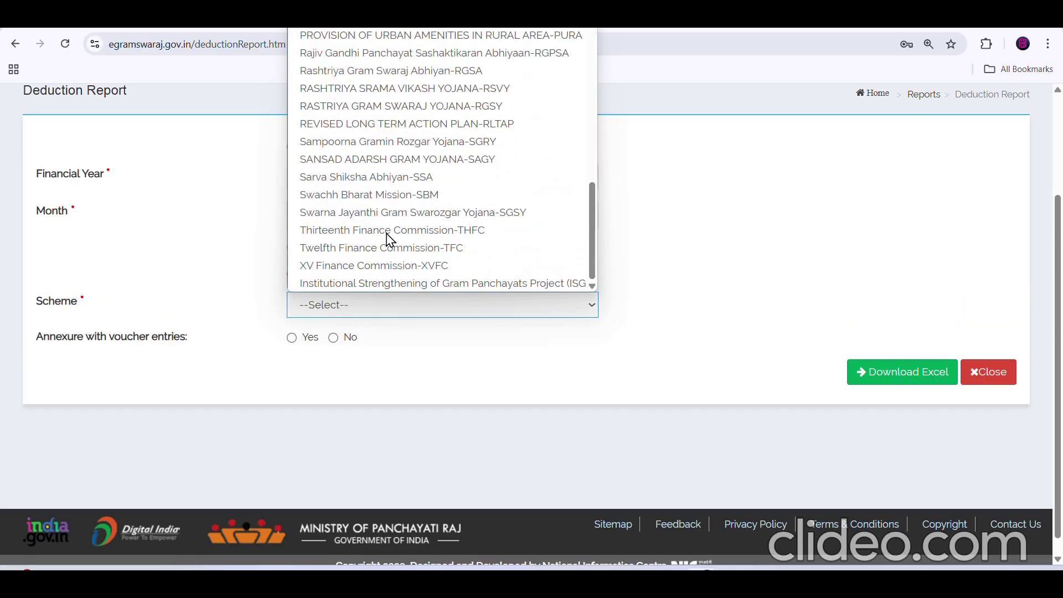
{"action": "left_click", "coordinate": [367, 268]}
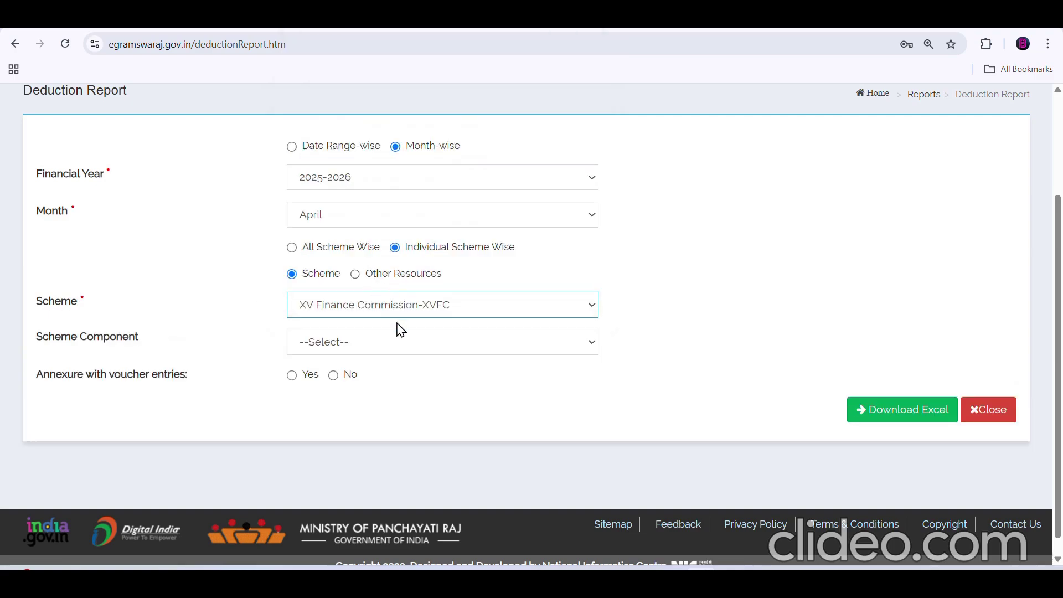
- Set scheme component Basic Grant (untied) and major head 8658--Suspense Account
{"action": "left_click", "coordinate": [362, 346]}
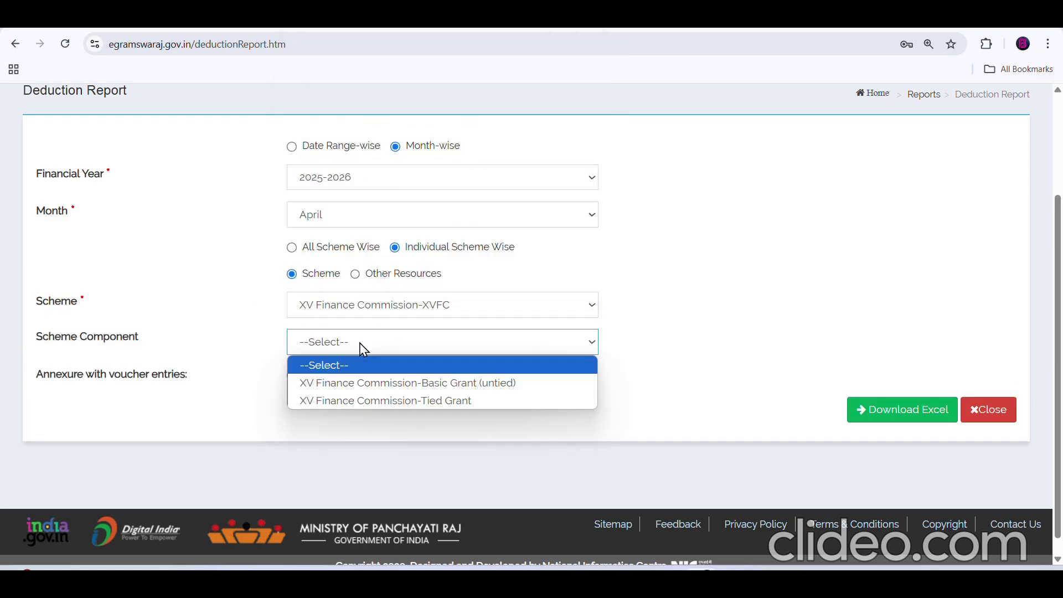
{"action": "left_click", "coordinate": [368, 383]}
{"action": "left_click", "coordinate": [367, 382]}
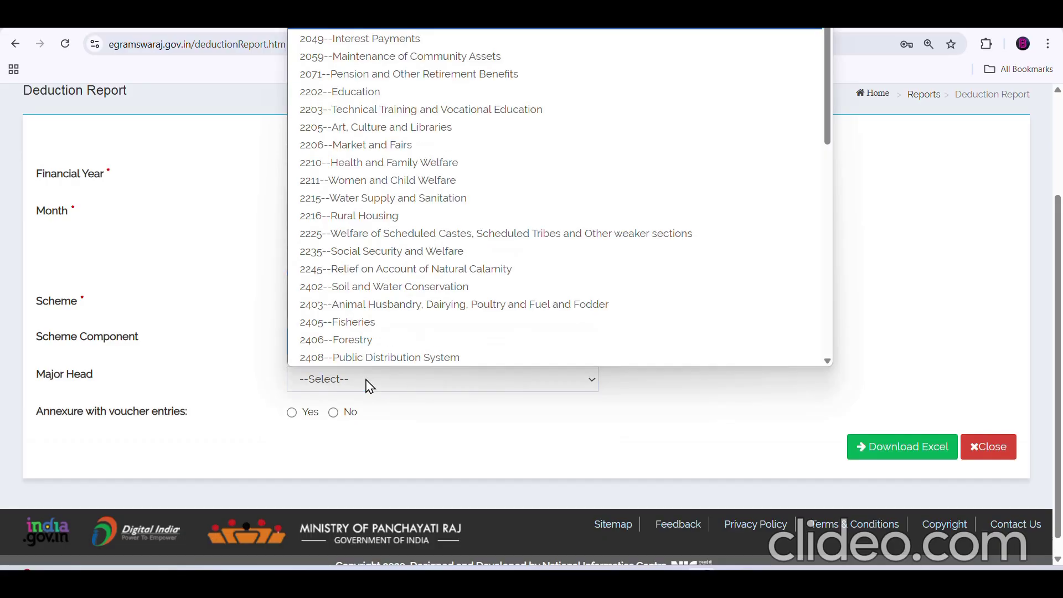
{"action": "key", "text": "8"}
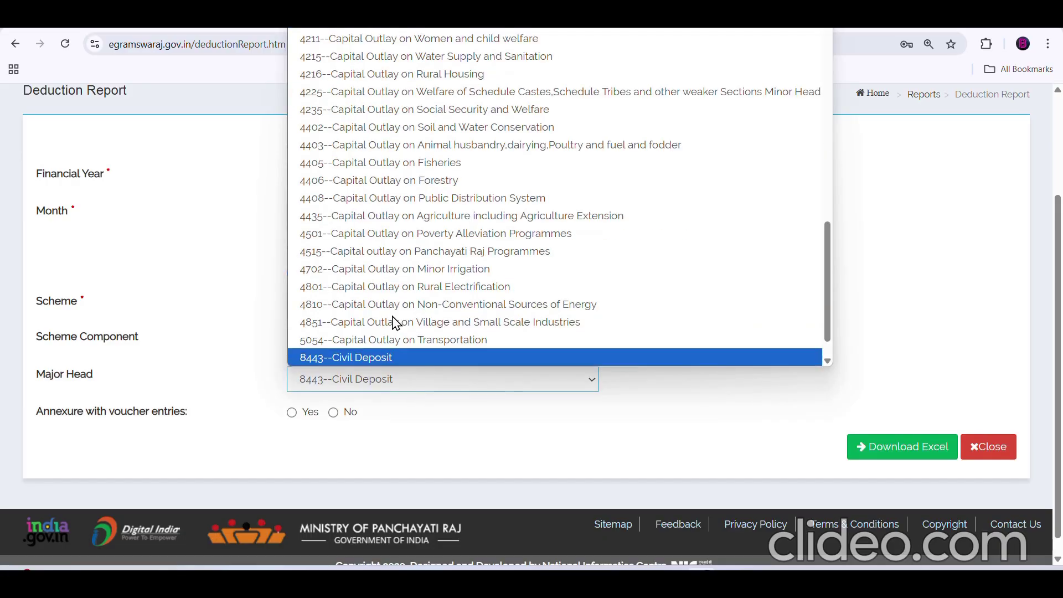
{"action": "key", "text": "Down"}
{"action": "key", "text": "Down"}
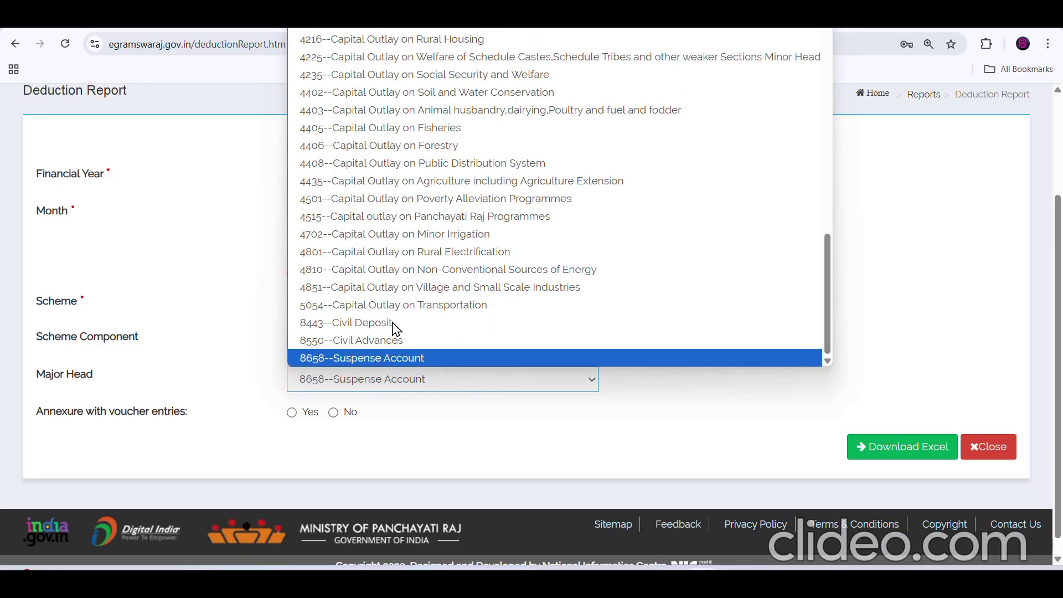
{"action": "left_click", "coordinate": [383, 356]}
- Include annexure voucher entries and download the report as Excel
{"action": "scroll", "coordinate": [394, 369], "scroll_direction": "down", "scroll_amount": 1}
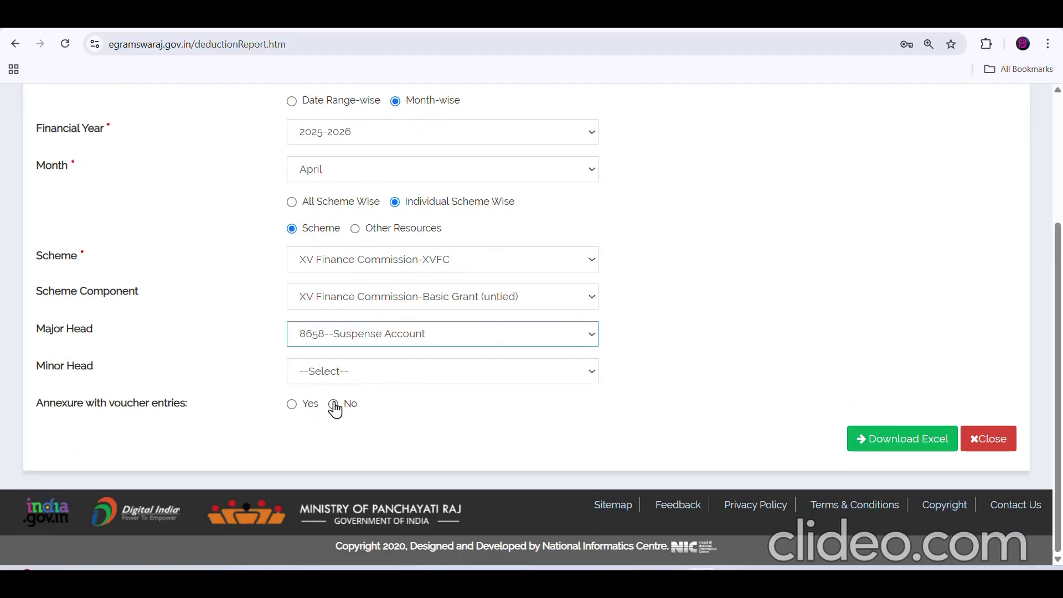
{"action": "left_click", "coordinate": [292, 404]}
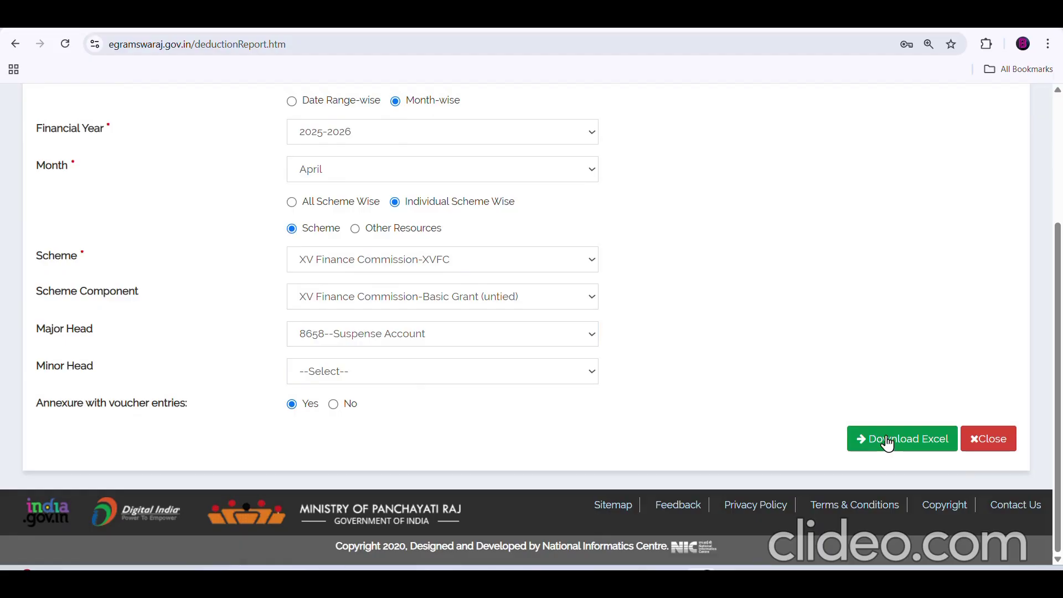
{"action": "left_click", "coordinate": [888, 443]}
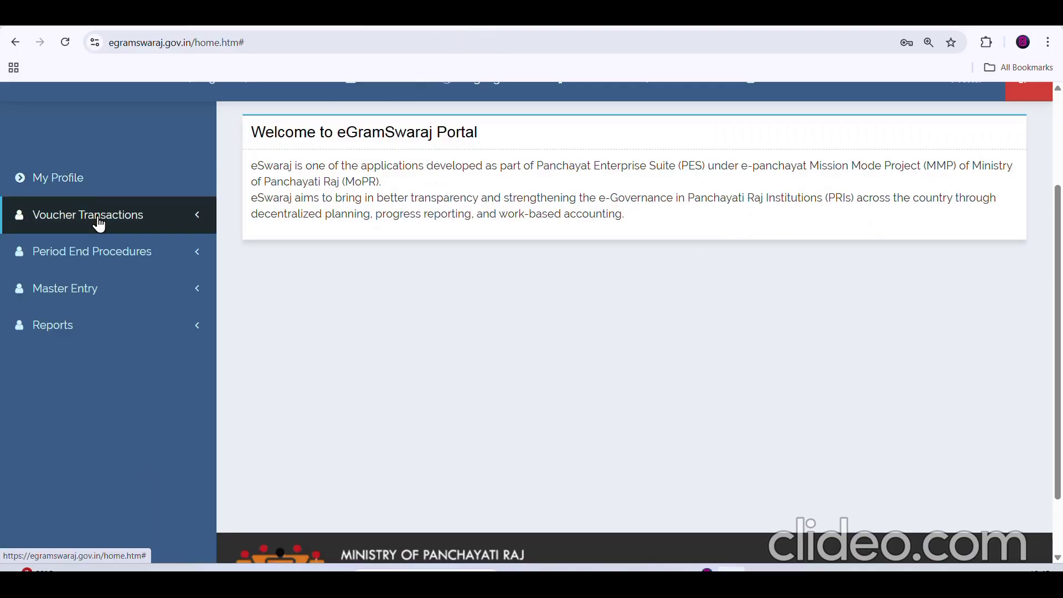
- Start a new Online Payment Voucher with expenditure incurred under Schemes
{"action": "left_click", "coordinate": [99, 222]}
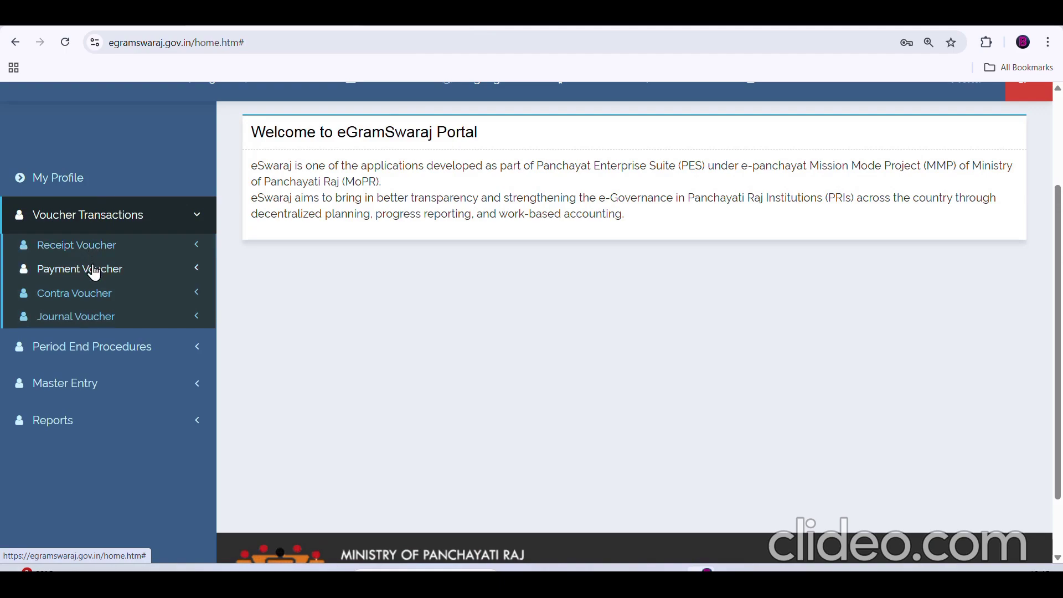
{"action": "left_click", "coordinate": [94, 272]}
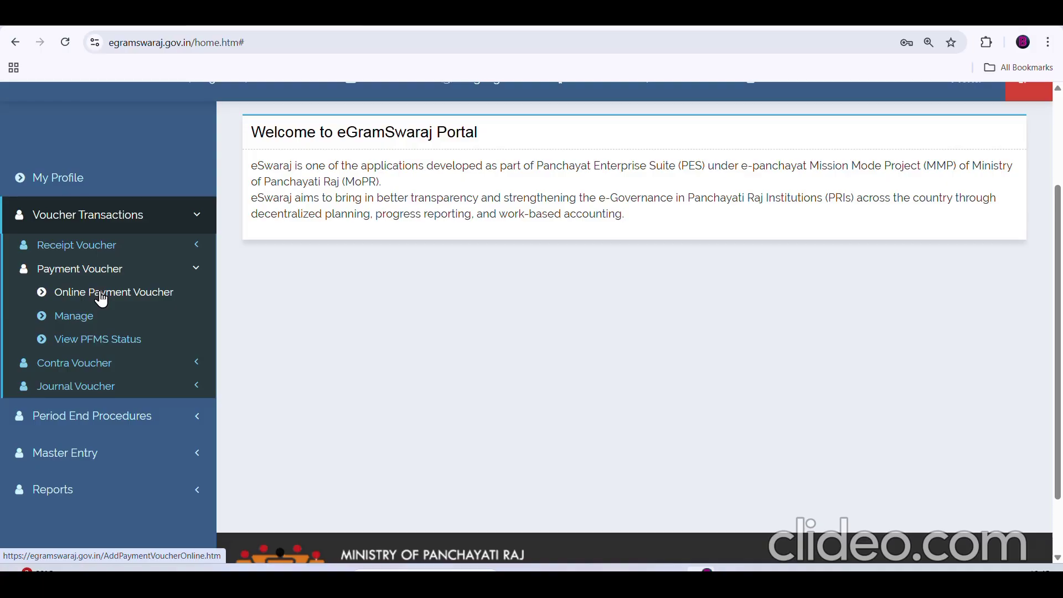
{"action": "left_click", "coordinate": [101, 298]}
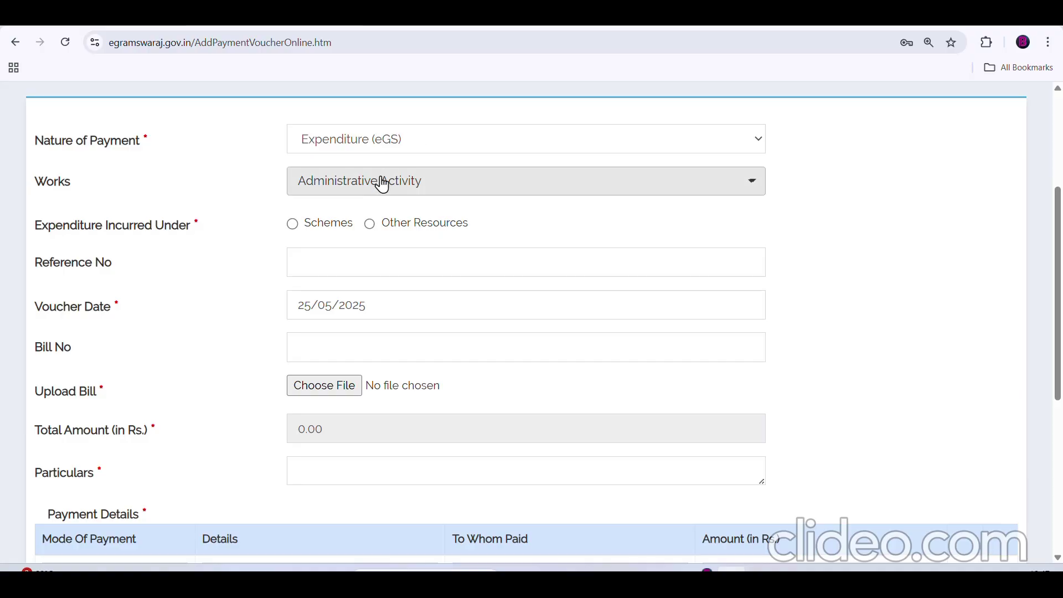
{"action": "left_click", "coordinate": [294, 226]}
- Select the XV Finance Commission - XVFC scheme and add an account head via dropdown lists
{"action": "left_click", "coordinate": [328, 265]}
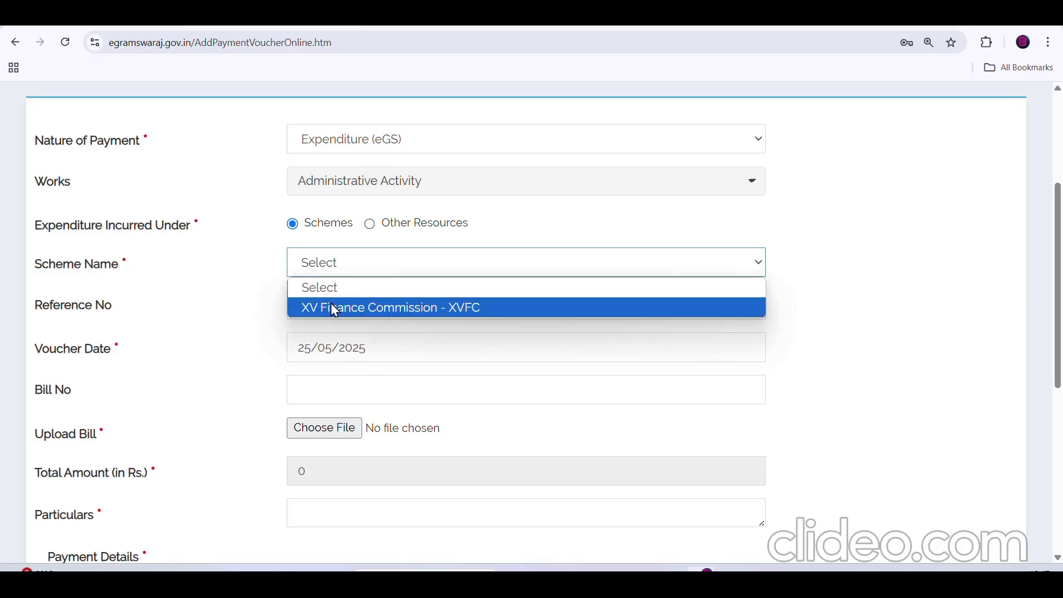
{"action": "left_click", "coordinate": [330, 304]}
{"action": "left_click", "coordinate": [283, 348]}
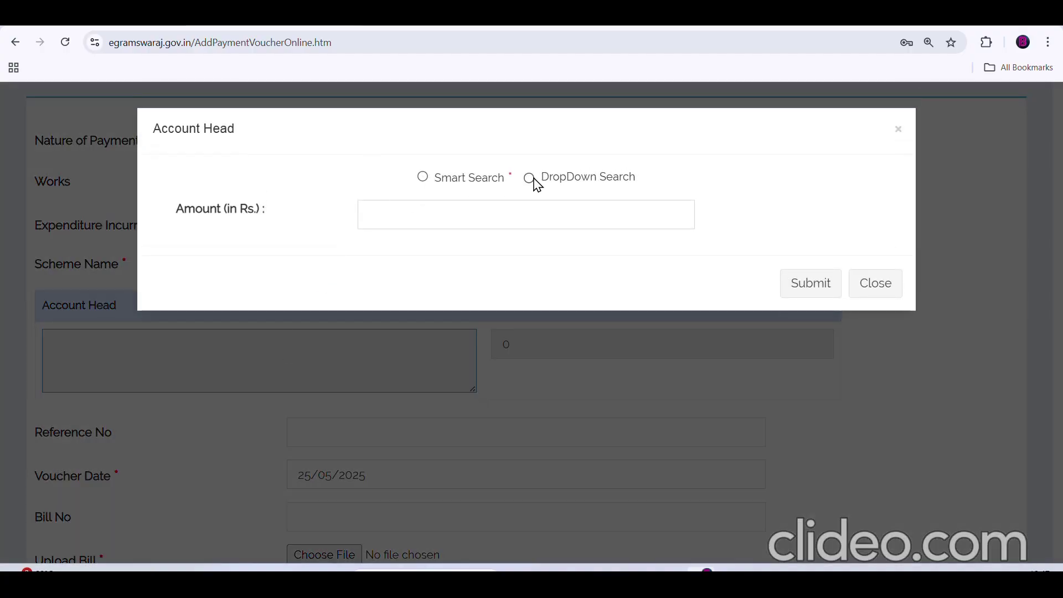
{"action": "left_click", "coordinate": [530, 178]}
- Set account head Basic Grant (untied), major head 8658-Suspense Account, and the TDS suspense minor head
{"action": "left_click", "coordinate": [460, 221]}
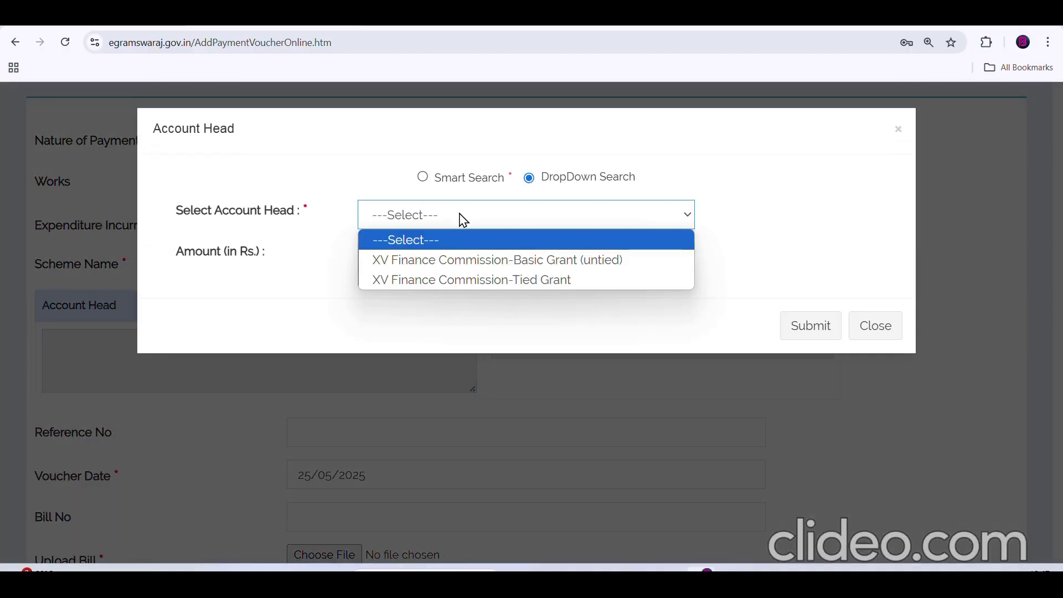
{"action": "left_click", "coordinate": [464, 260]}
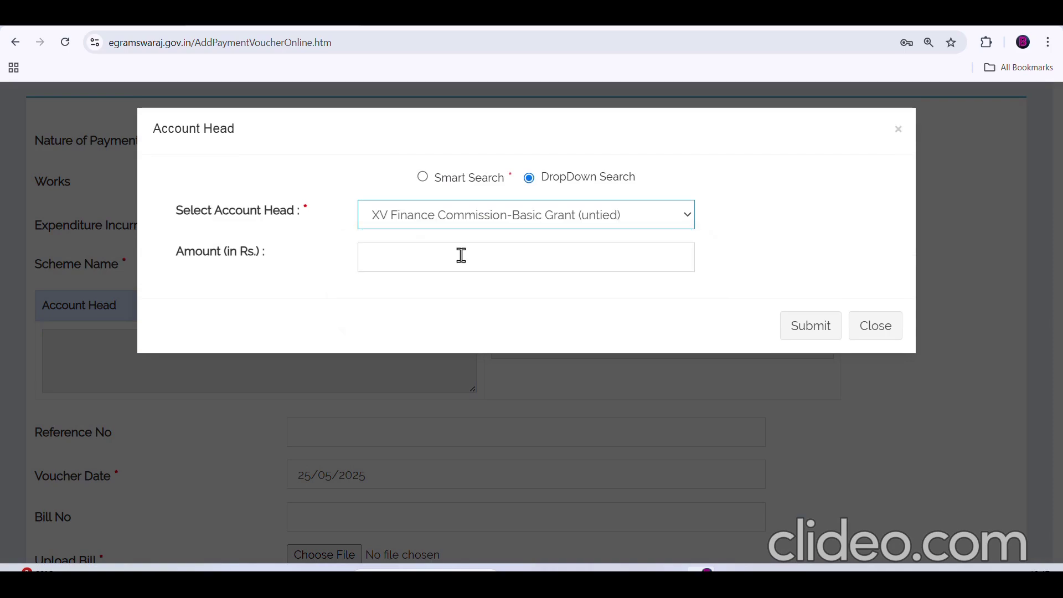
{"action": "left_click", "coordinate": [442, 259]}
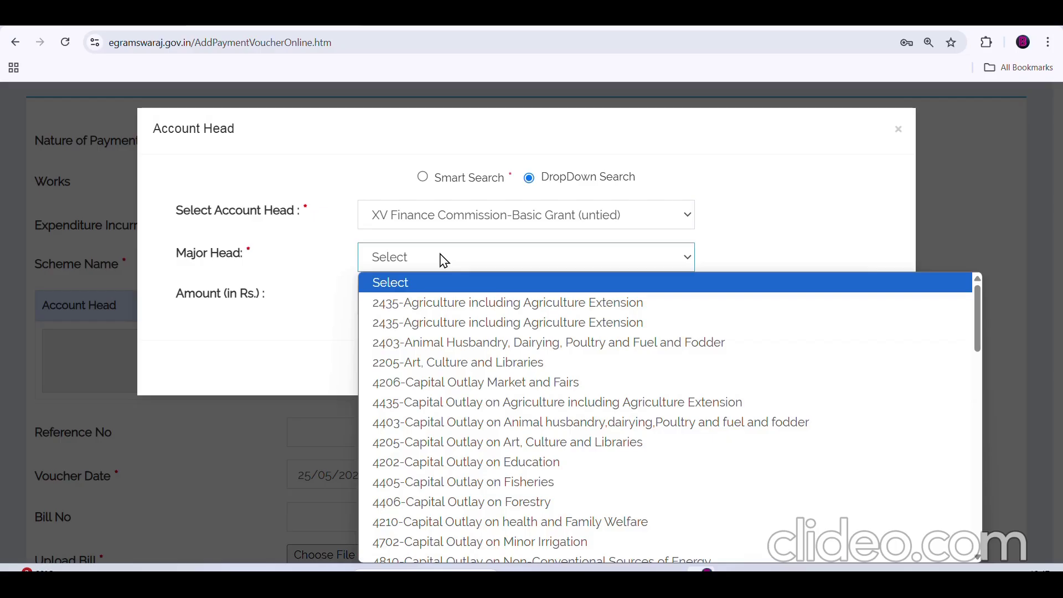
{"action": "key", "text": "End"}
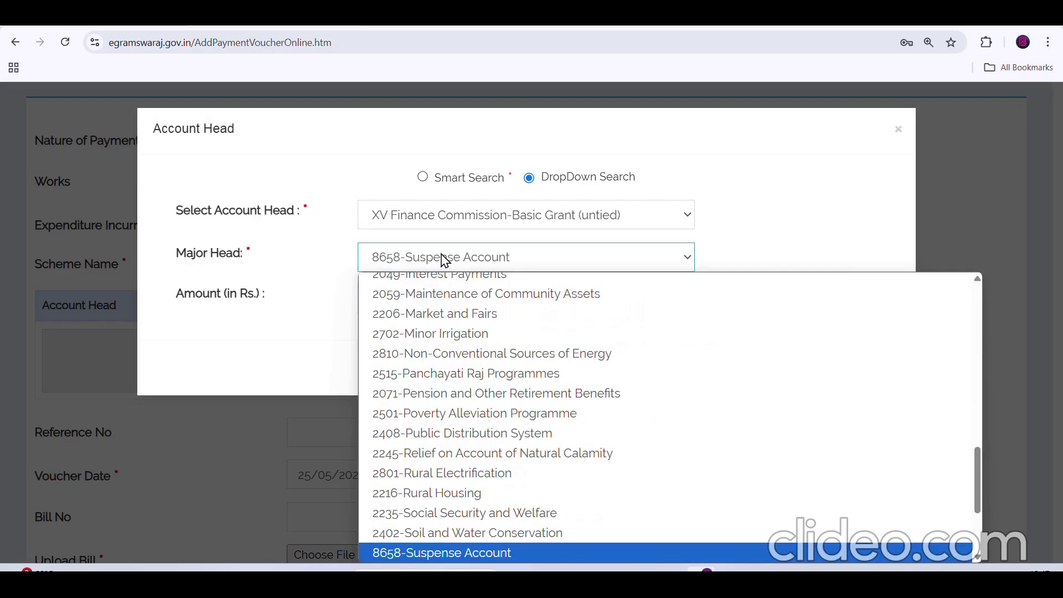
{"action": "key", "text": "Return"}
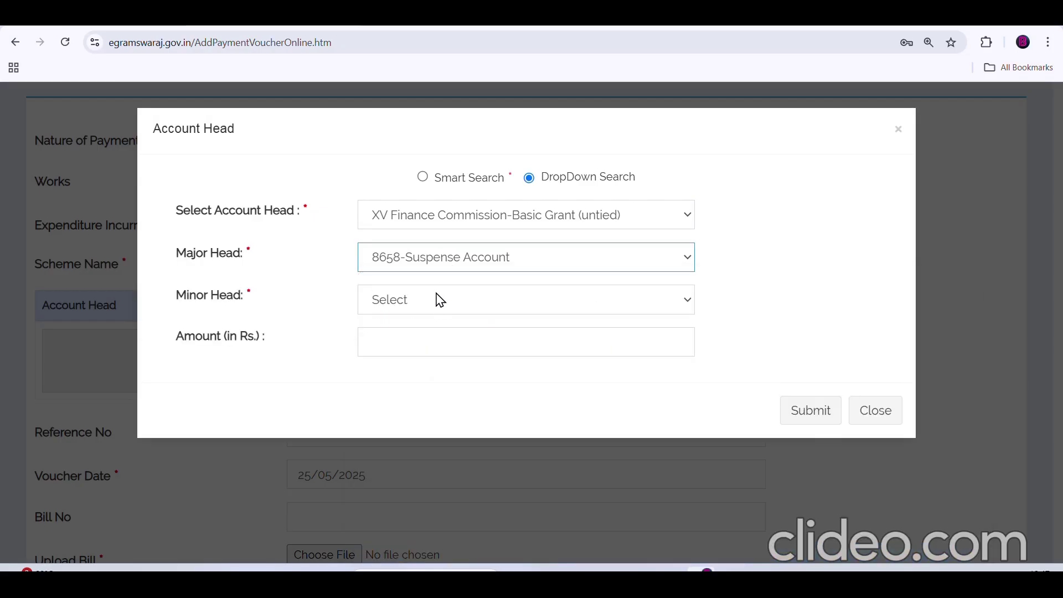
{"action": "left_click", "coordinate": [438, 304]}
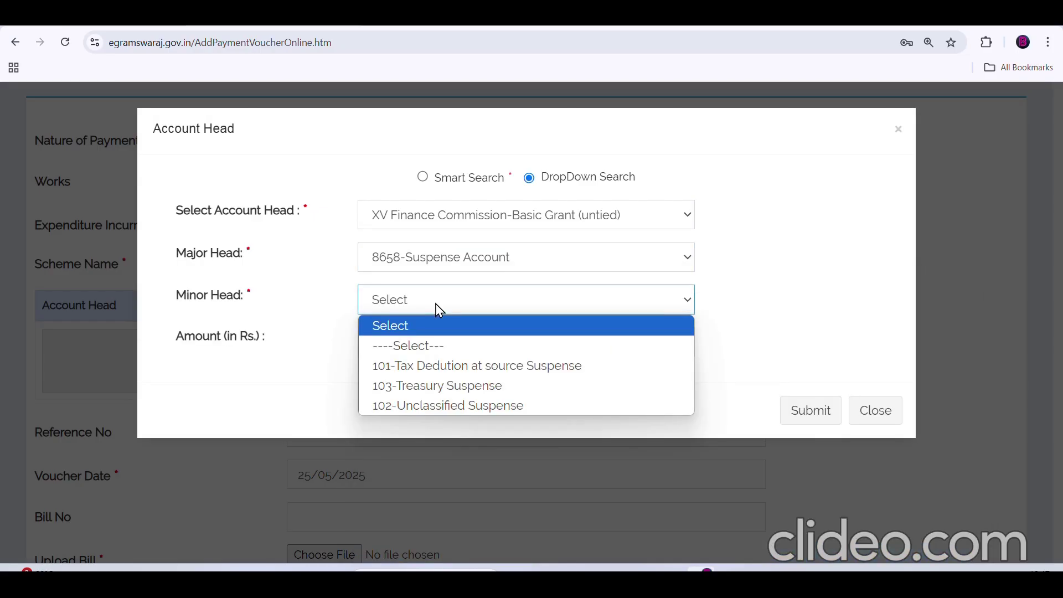
{"action": "left_click", "coordinate": [452, 368]}
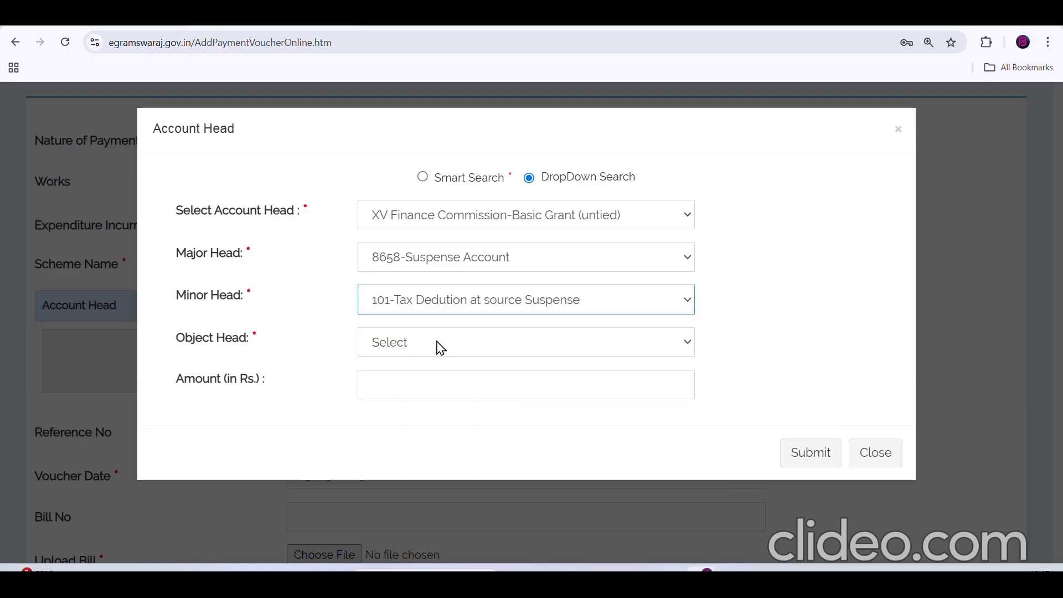
- Choose PFMS component 10-Other Basic Services, object head 34-Income Tax - IT, amount 743, and add it
{"action": "left_click", "coordinate": [441, 347]}
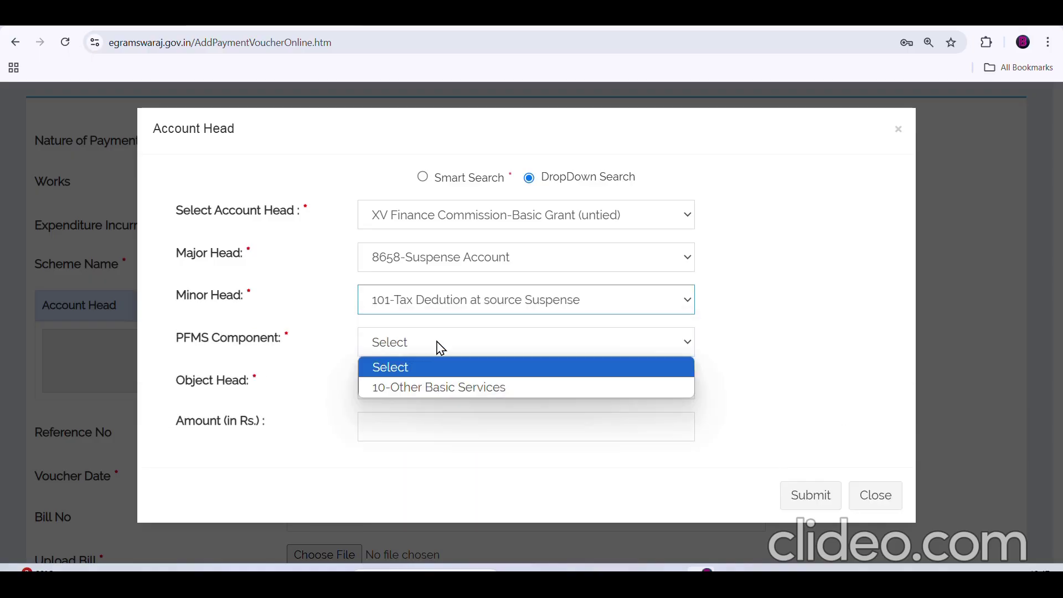
{"action": "left_click", "coordinate": [444, 391]}
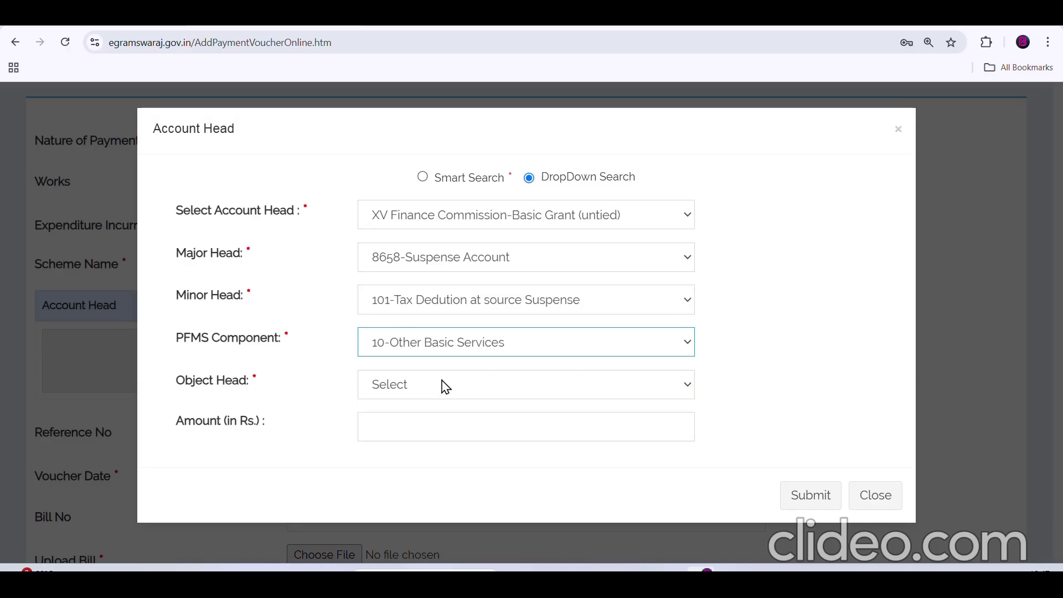
{"action": "left_click", "coordinate": [446, 385]}
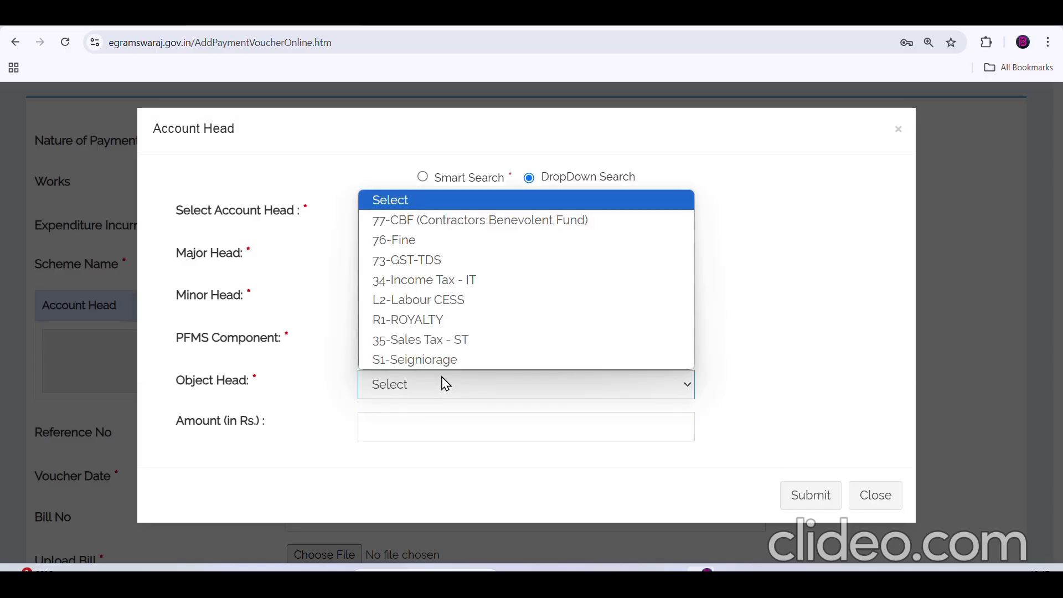
{"action": "left_click", "coordinate": [464, 281]}
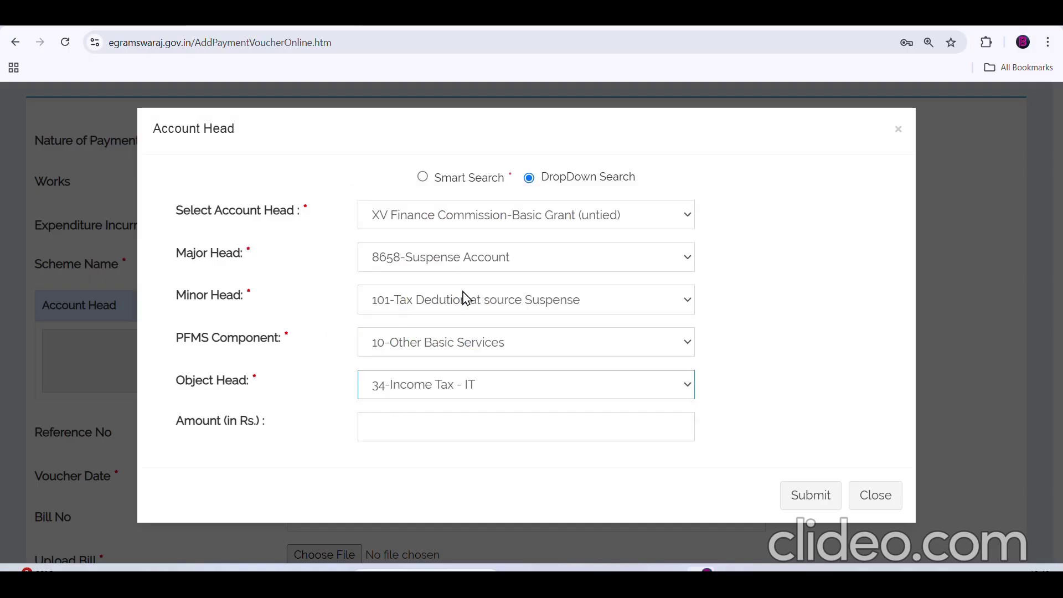
{"action": "left_click", "coordinate": [429, 424]}
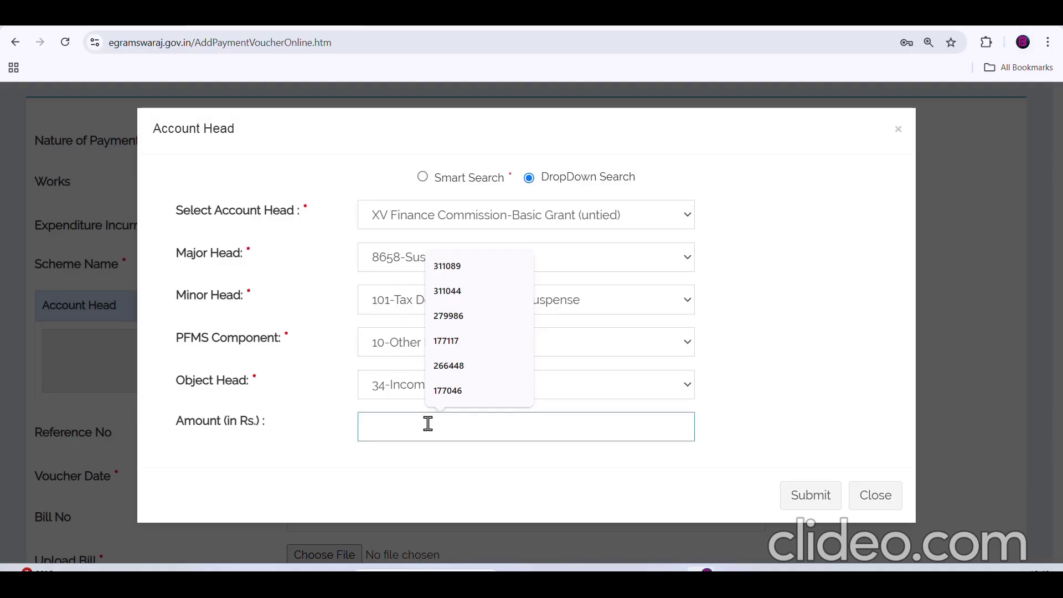
{"action": "type", "text": "743"}
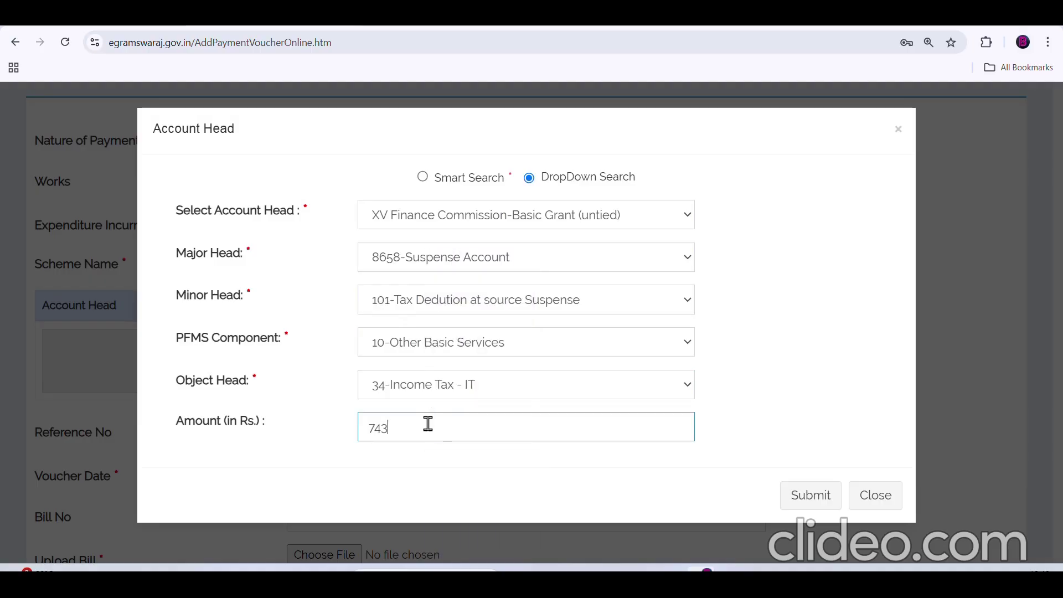
{"action": "left_click", "coordinate": [805, 500]}
{"action": "scroll", "coordinate": [553, 420], "scroll_direction": "down", "scroll_amount": 4}
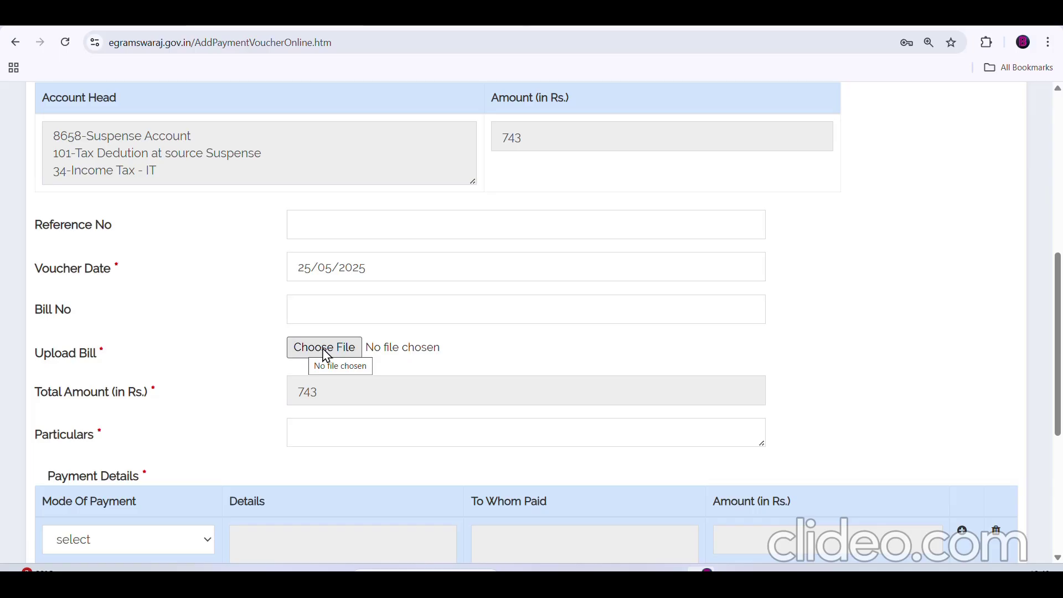
- Upload ITchallan743.jpg as the voucher's bill
{"action": "left_click", "coordinate": [325, 349]}
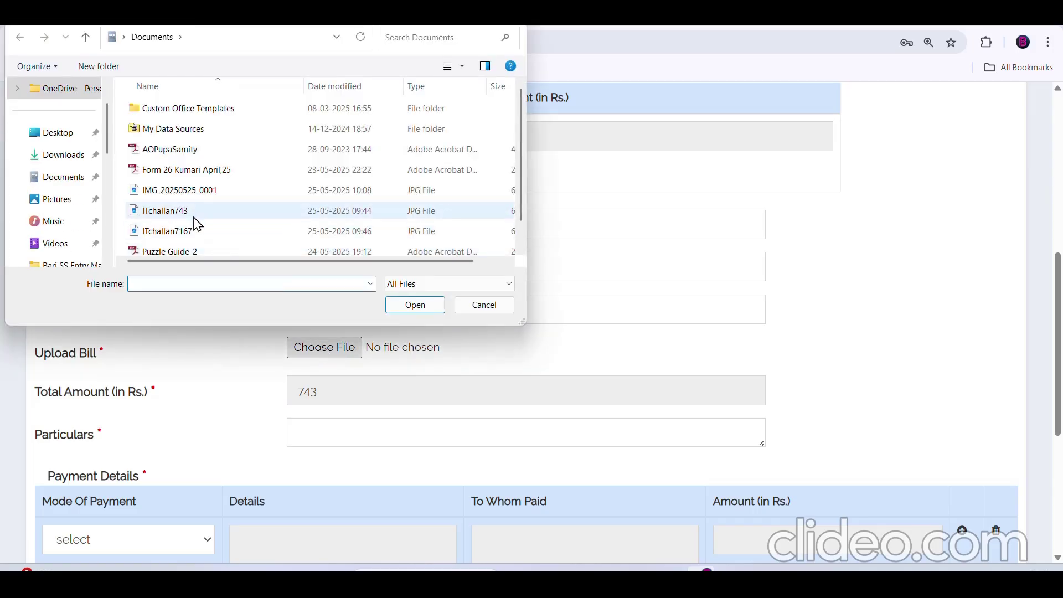
{"action": "left_click", "coordinate": [182, 215]}
{"action": "left_click", "coordinate": [404, 306]}
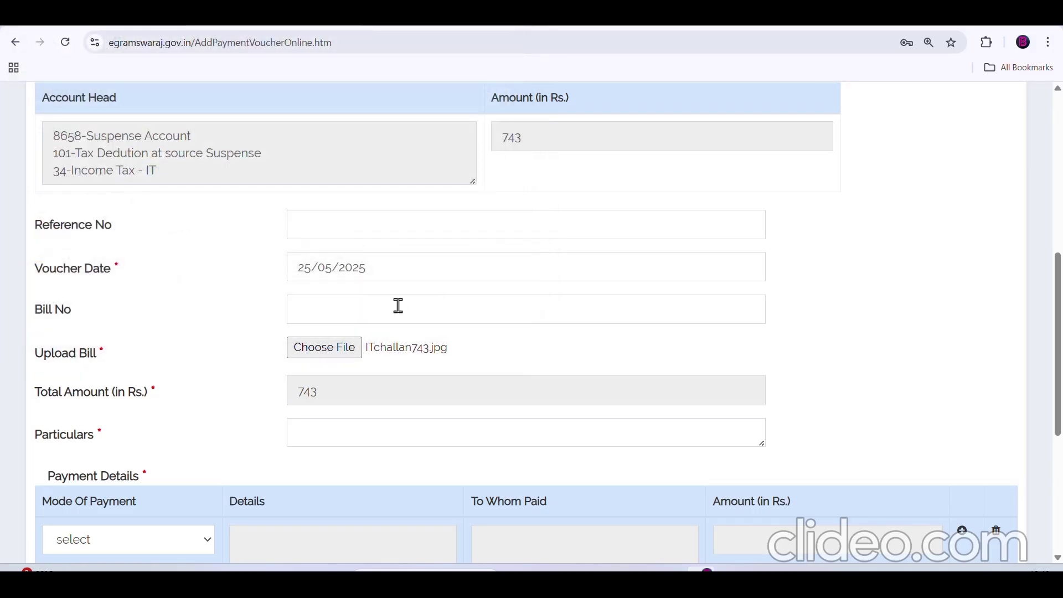
{"action": "scroll", "coordinate": [354, 359], "scroll_direction": "down", "scroll_amount": 1}
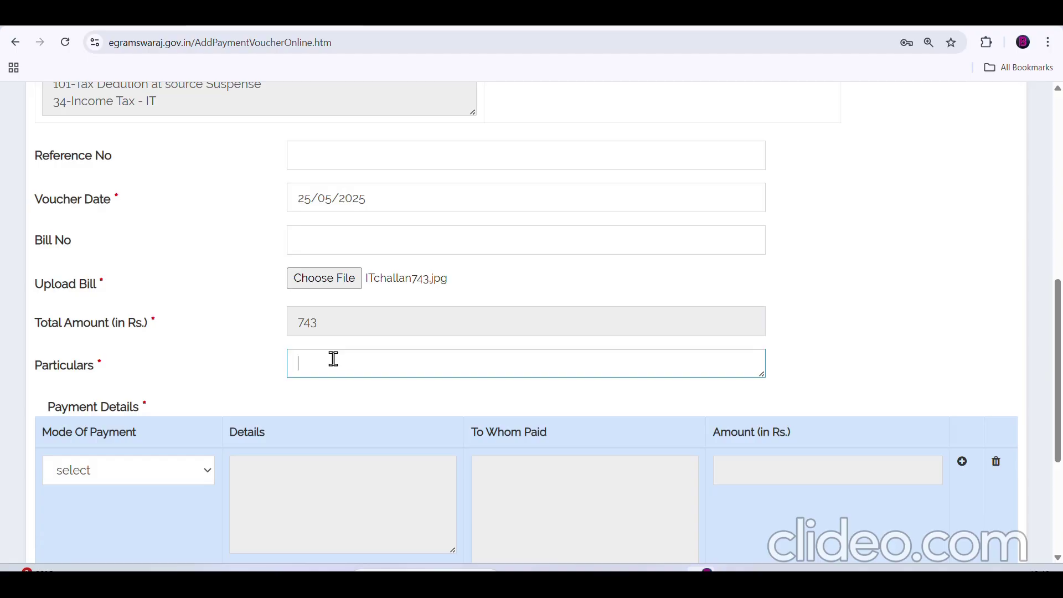
- Enter particulars 'IT DEDUCTION OF UNTIED FUND FOR APRIL 2025 OF' followed by the payee's name
{"action": "type", "text": "IT DEDUCTION OF UNTIE"}
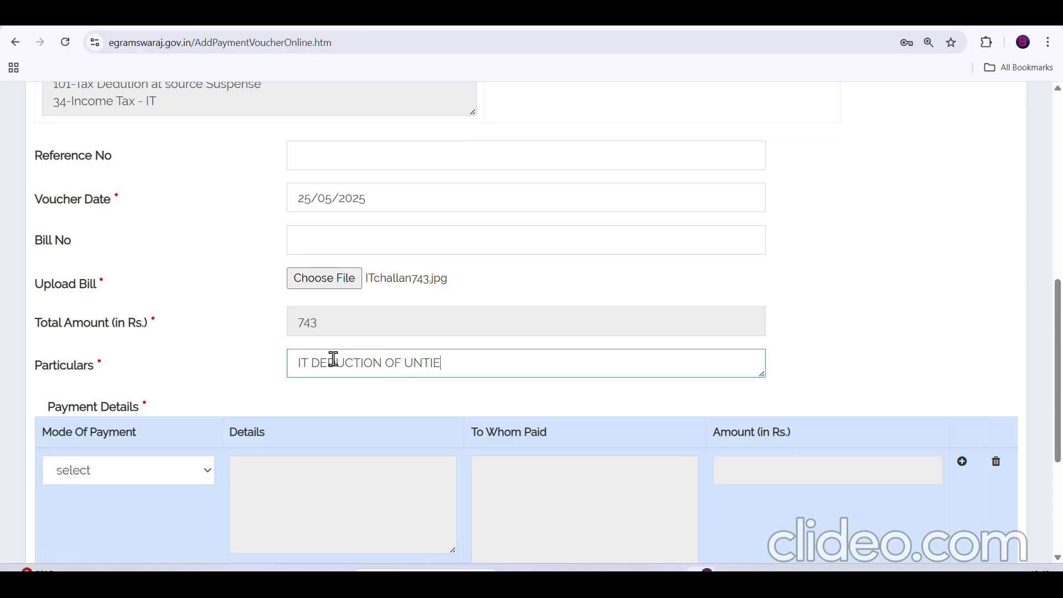
{"action": "type", "text": "D FUND FOR APR"}
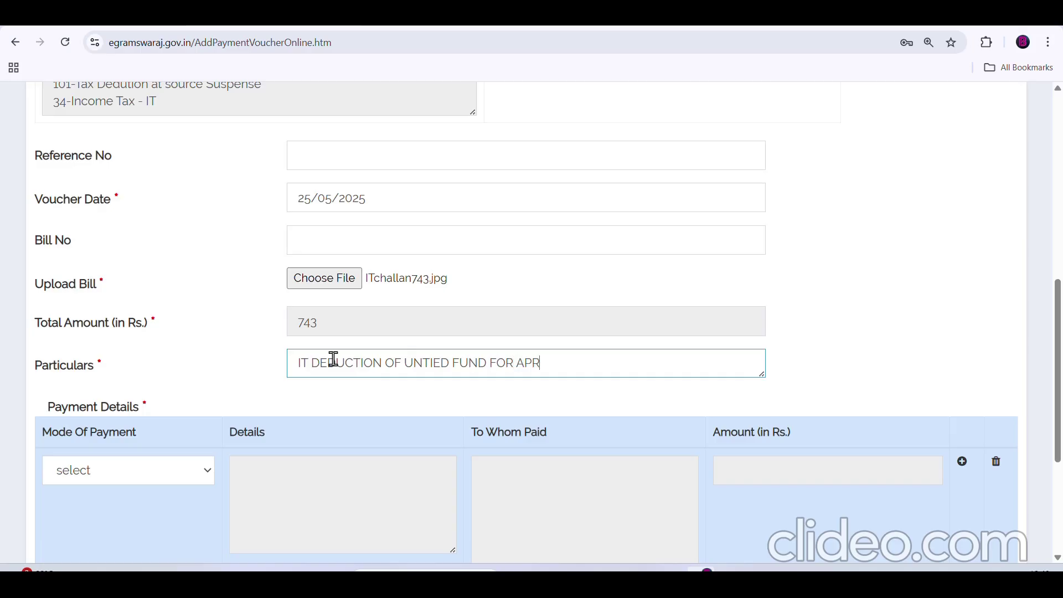
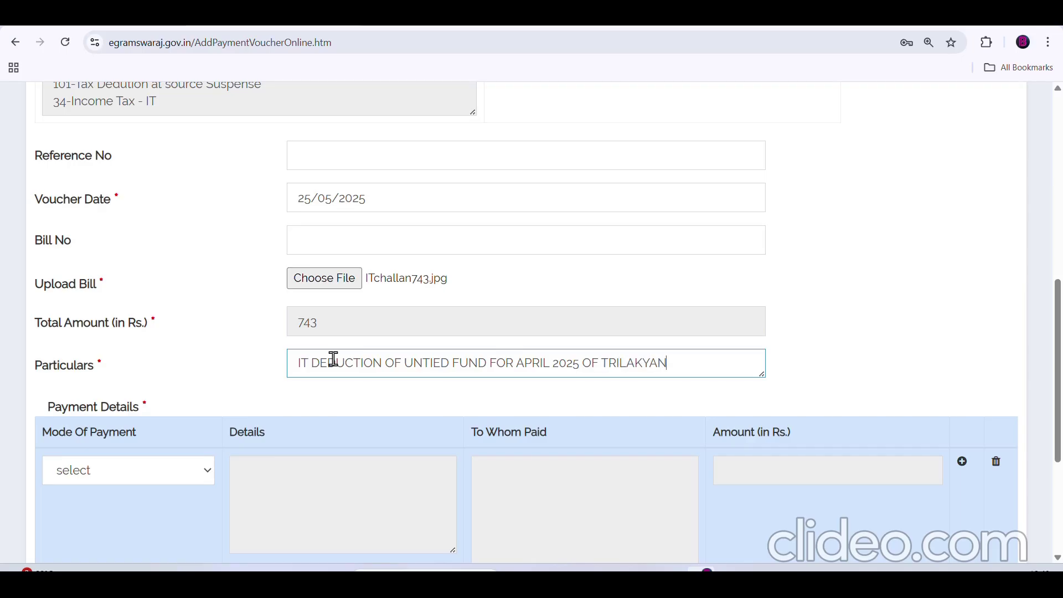
- Set payment mode Letter/Advice from the Bangiya Gramin Vikash Bank account
{"action": "left_click", "coordinate": [193, 471]}
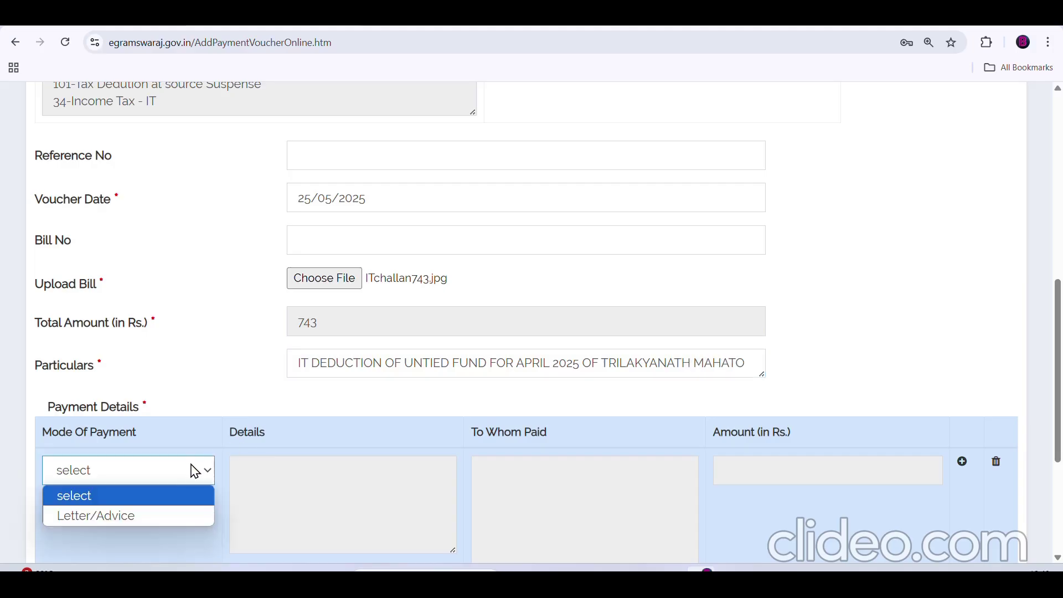
{"action": "left_click", "coordinate": [175, 513]}
{"action": "scroll", "coordinate": [277, 480], "scroll_direction": "down", "scroll_amount": 1}
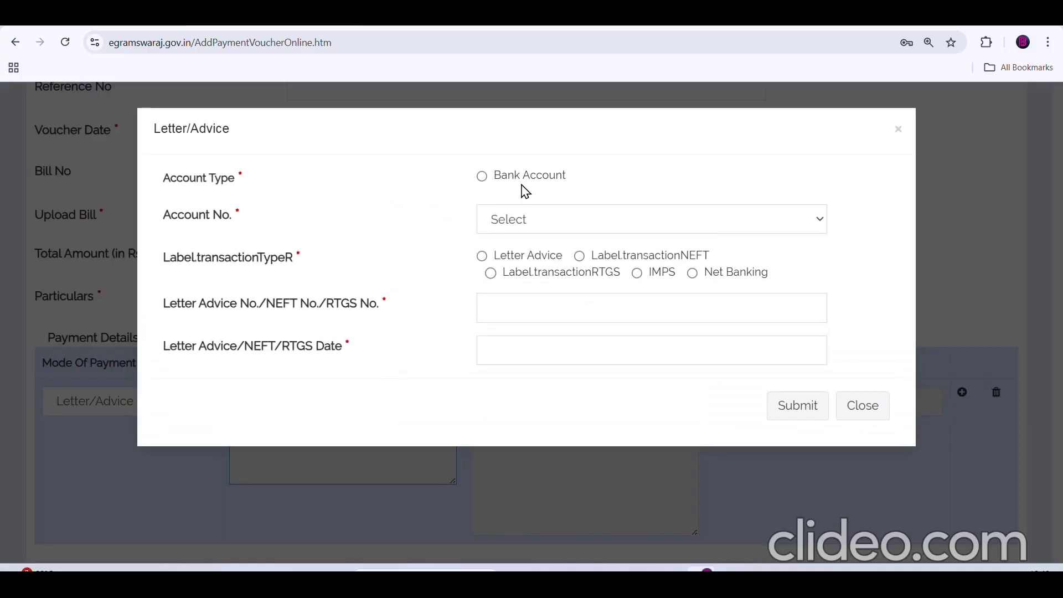
{"action": "left_click", "coordinate": [481, 177]}
{"action": "left_click", "coordinate": [534, 220]}
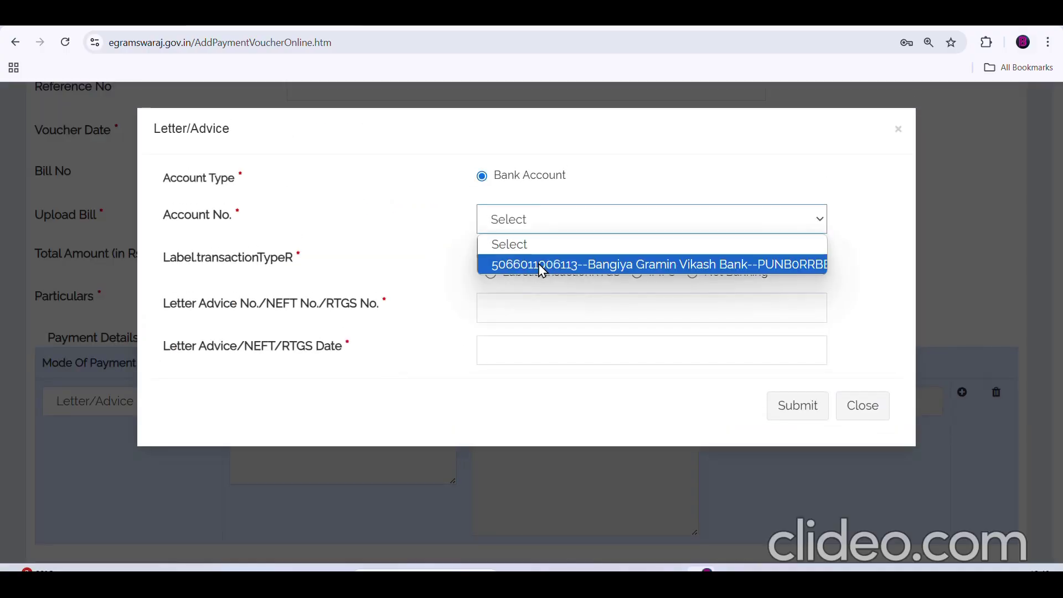
{"action": "left_click", "coordinate": [539, 268]}
- Enter letter advice number 695010 dated 07/05/2025 and submit it
{"action": "left_click", "coordinate": [482, 256]}
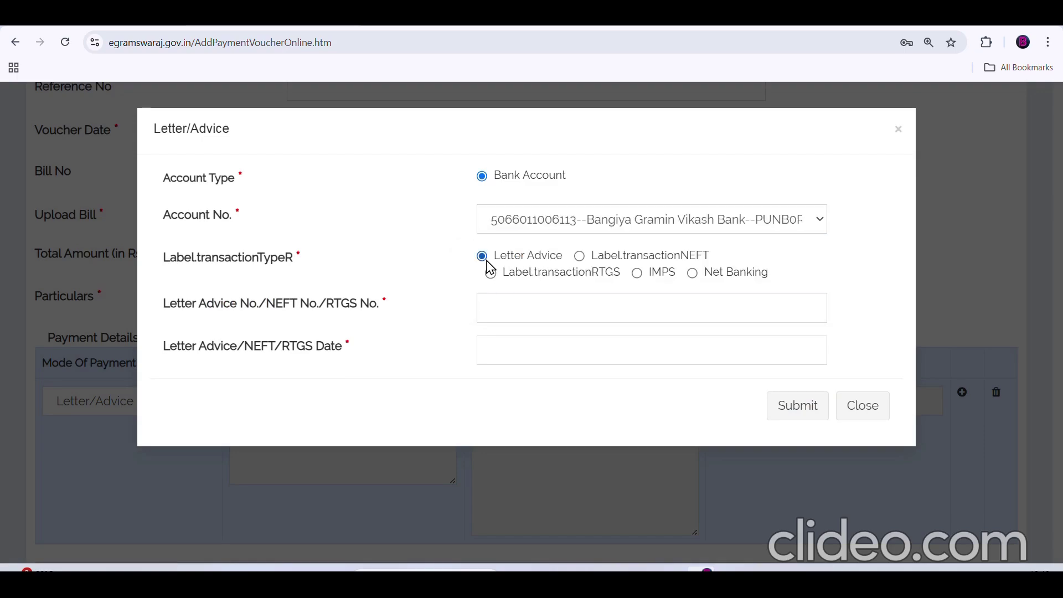
{"action": "left_click", "coordinate": [533, 305]}
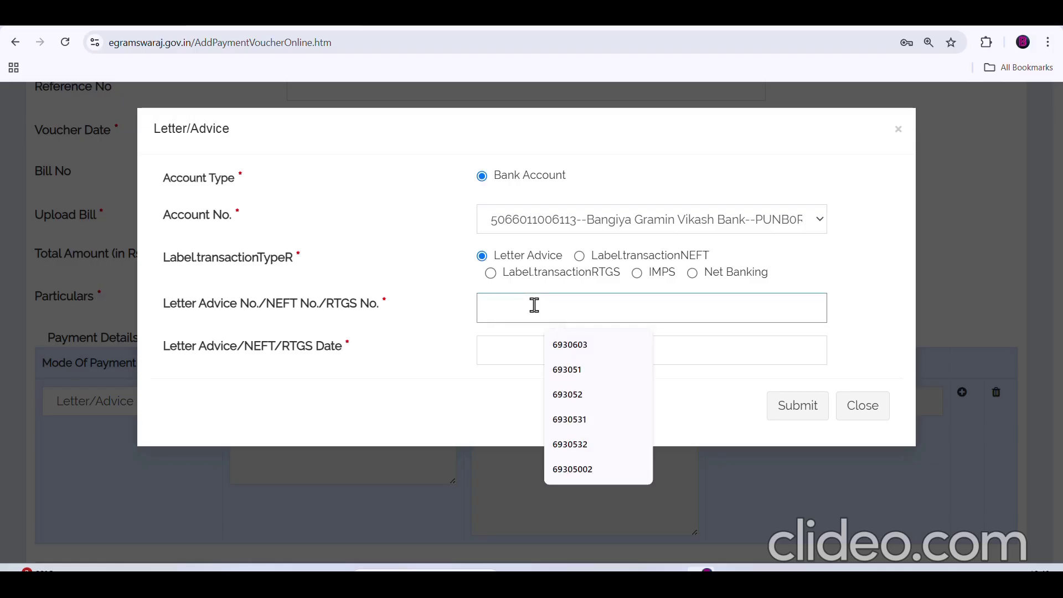
{"action": "type", "text": "695010"}
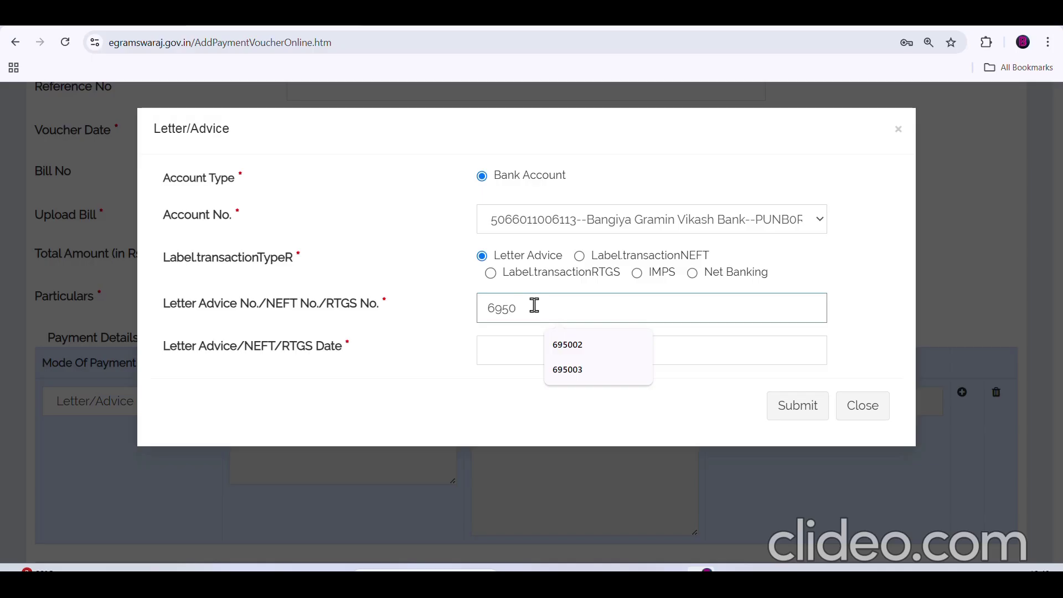
{"action": "left_click", "coordinate": [525, 348]}
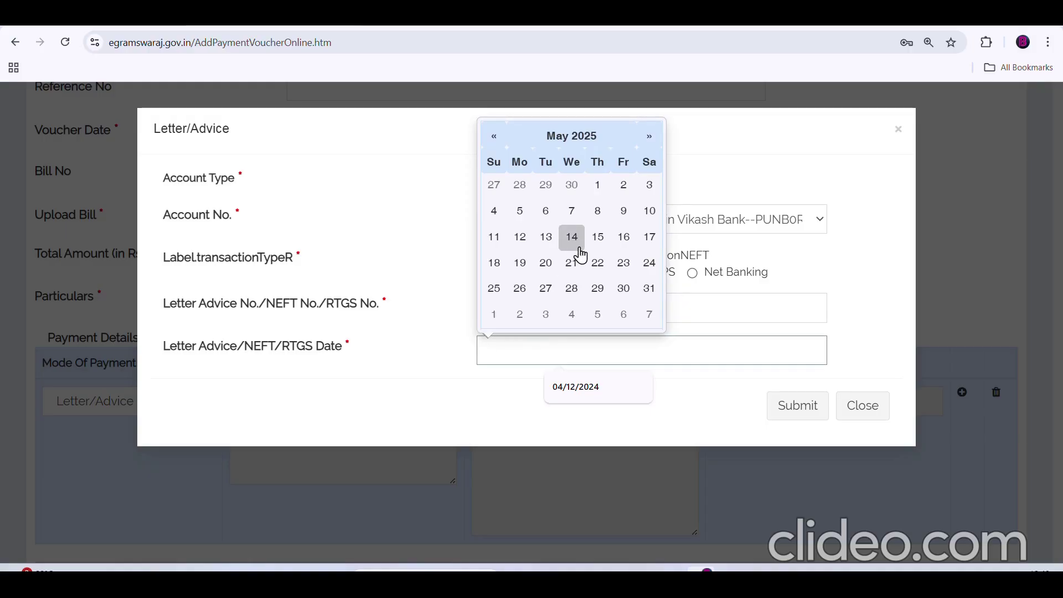
{"action": "left_click", "coordinate": [580, 218]}
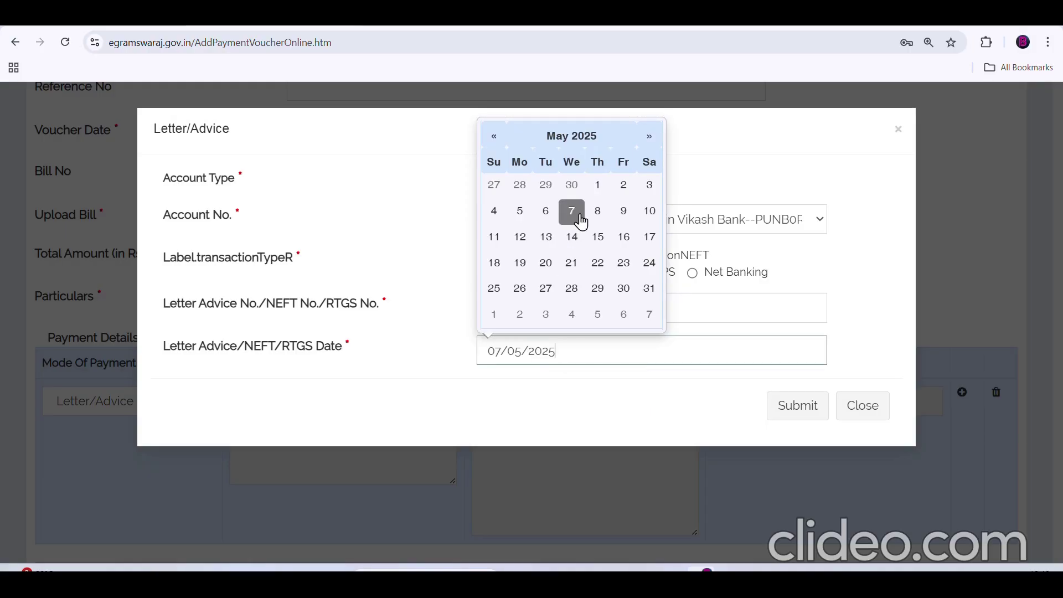
{"action": "left_click", "coordinate": [676, 399]}
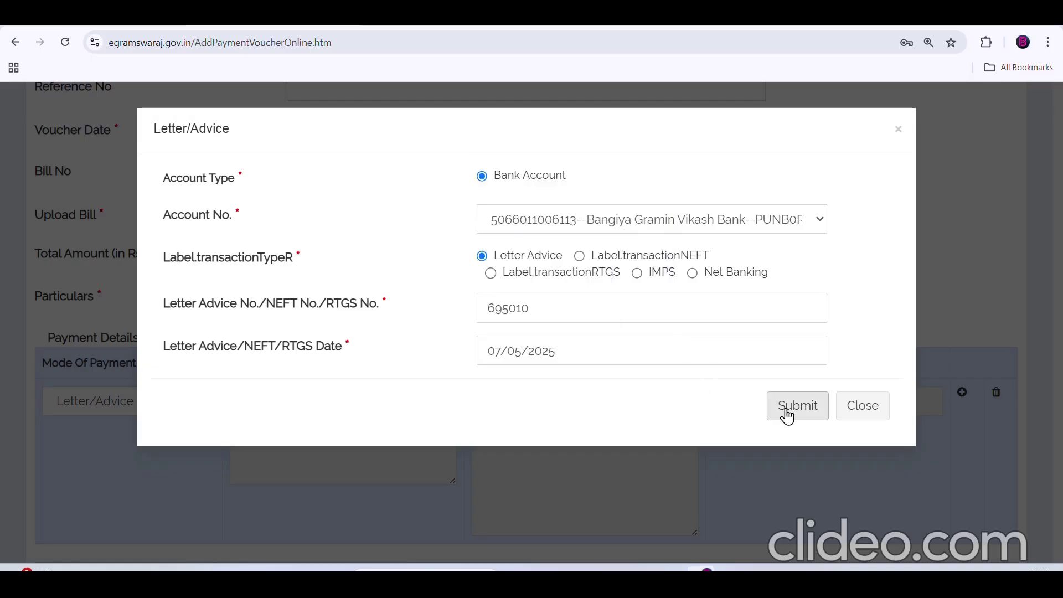
{"action": "left_click", "coordinate": [787, 415]}
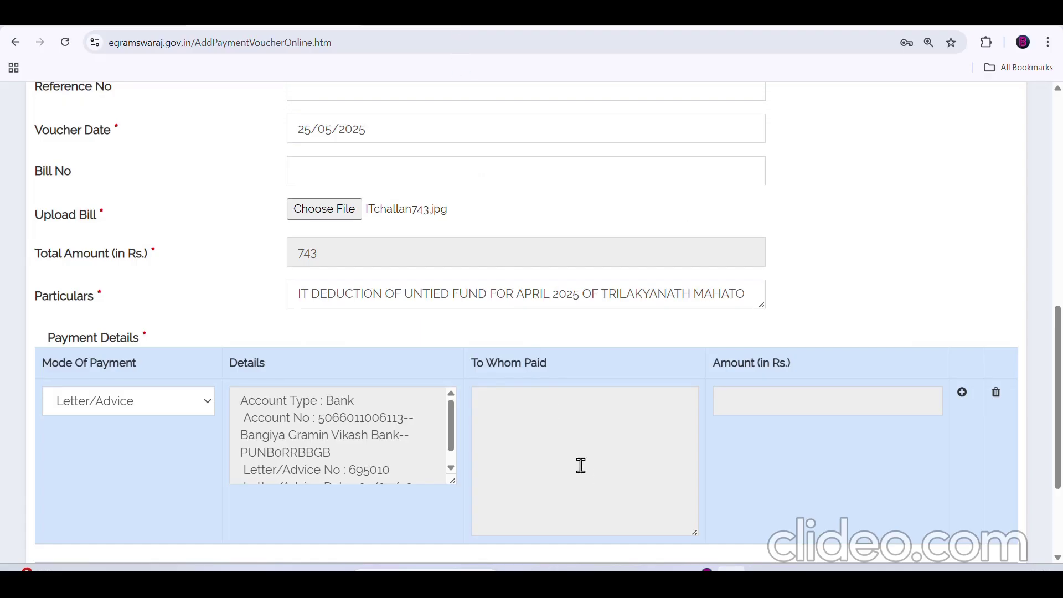
- Pay an Agency payee Rs. 743, ticking the payee from the checklist and submitting
{"action": "left_click", "coordinate": [534, 417]}
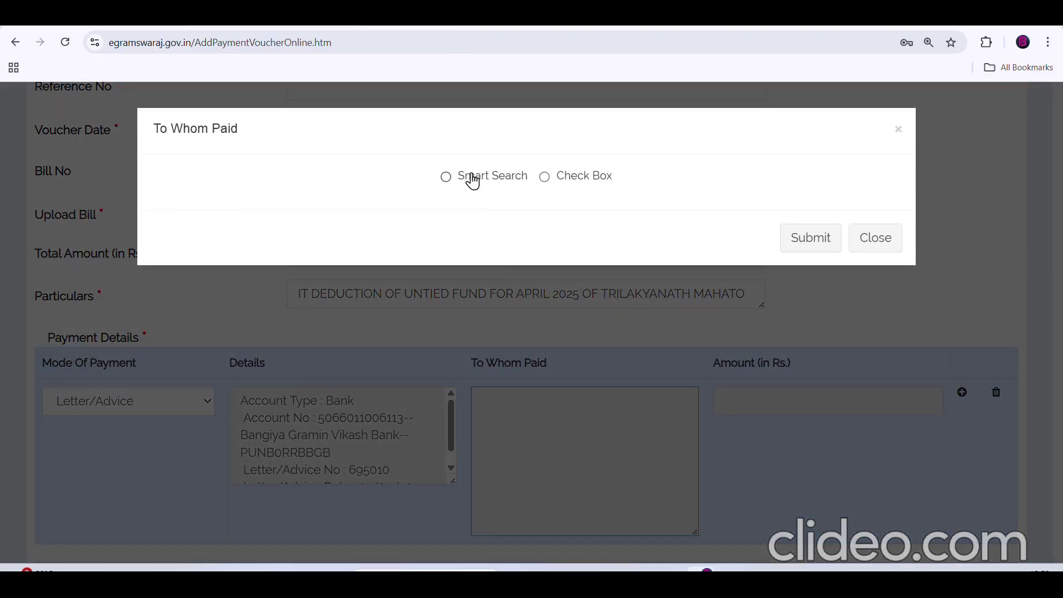
{"action": "left_click", "coordinate": [545, 177]}
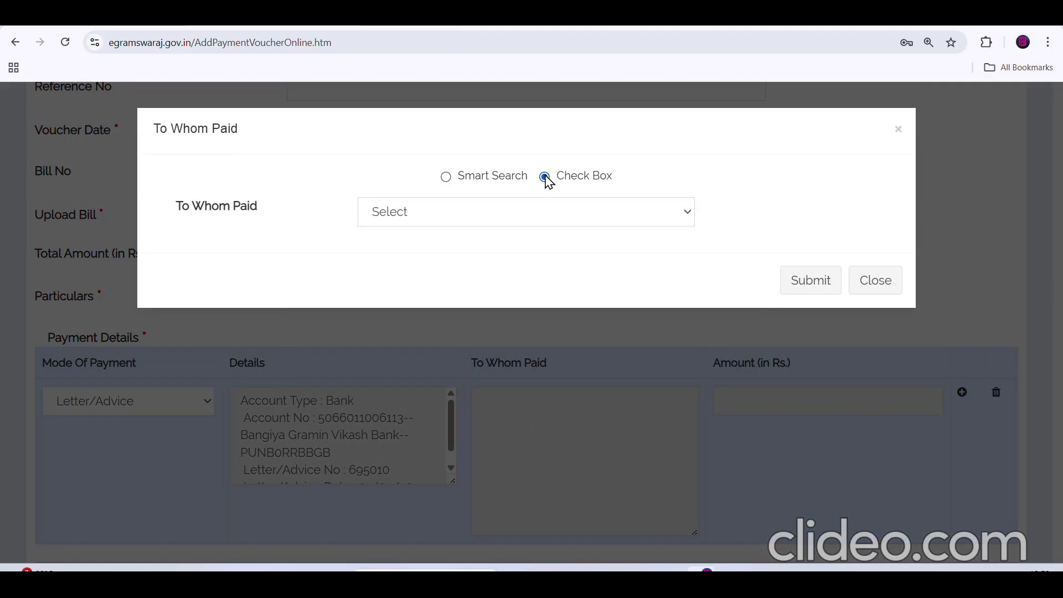
{"action": "left_click", "coordinate": [536, 211]}
{"action": "left_click", "coordinate": [508, 255]}
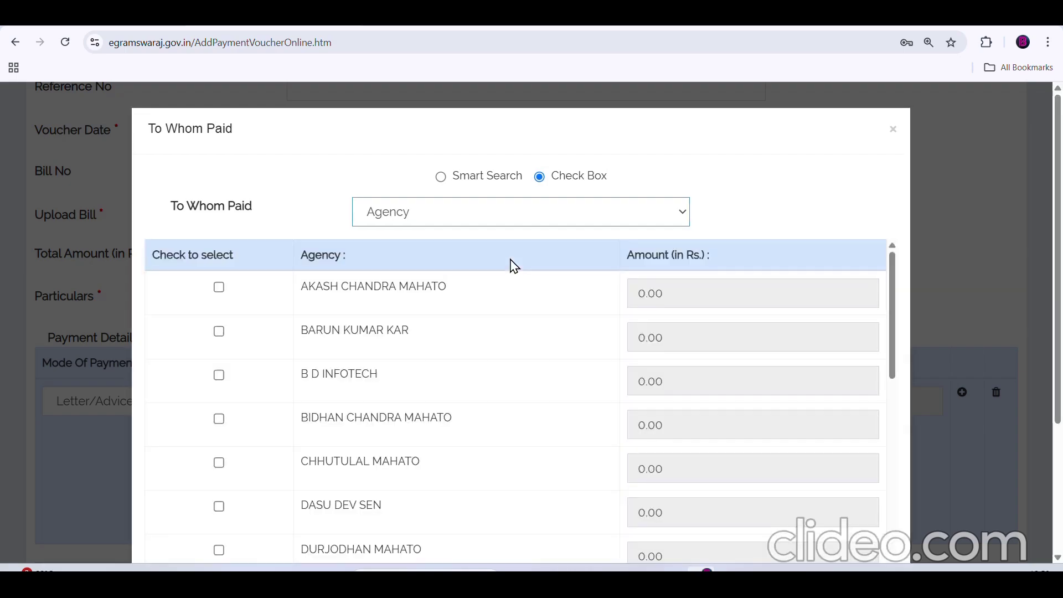
{"action": "scroll", "coordinate": [489, 301], "scroll_direction": "down", "scroll_amount": 5}
{"action": "scroll", "coordinate": [490, 302], "scroll_direction": "down", "scroll_amount": 15}
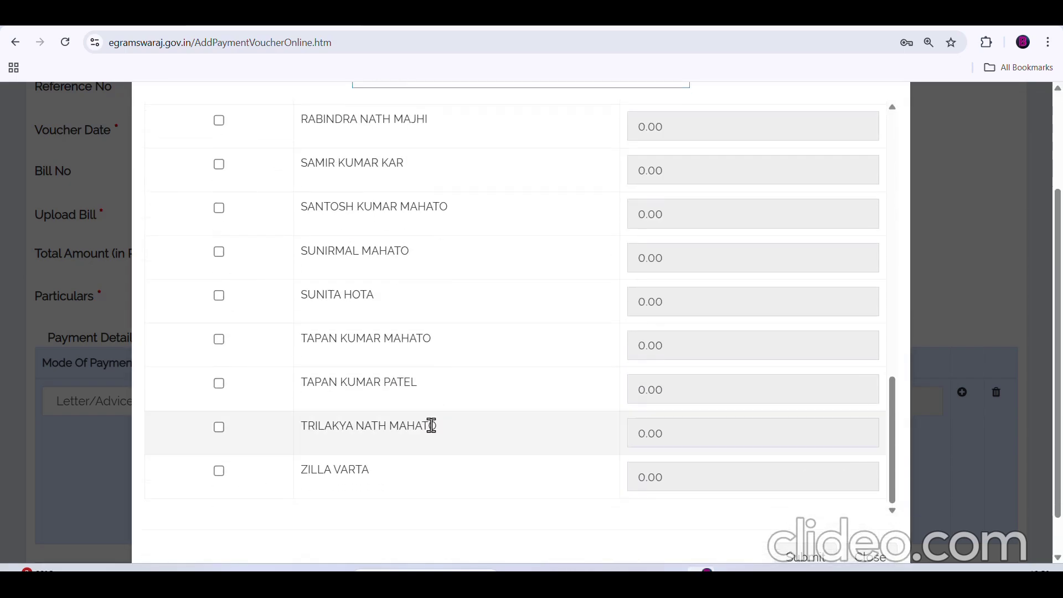
{"action": "left_click", "coordinate": [219, 427]}
{"action": "left_click_drag", "start_coordinate": [673, 435], "coordinate": [641, 435]}
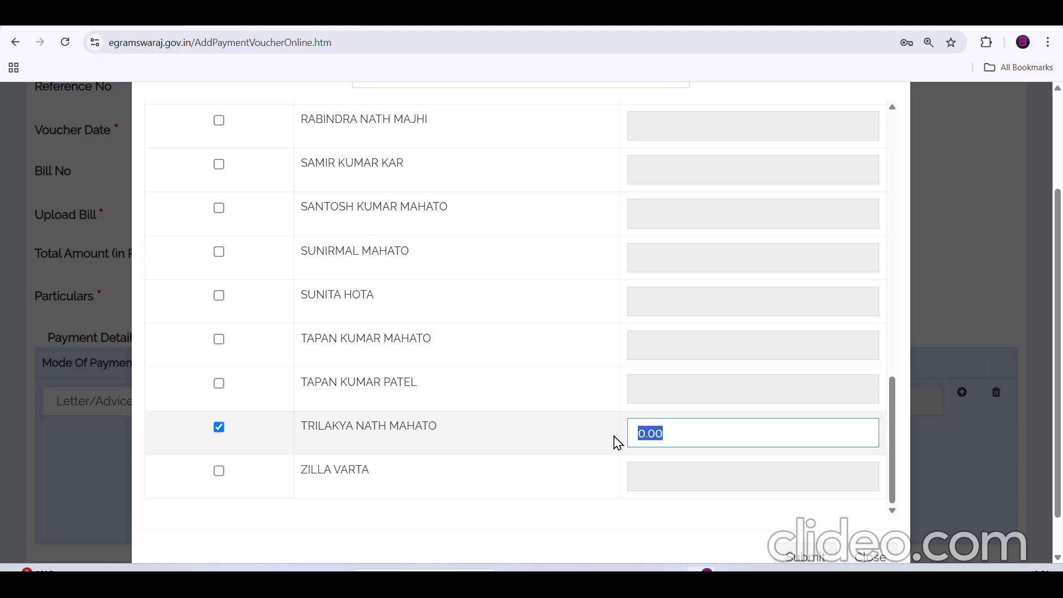
{"action": "type", "text": "743"}
{"action": "left_click", "coordinate": [804, 557]}
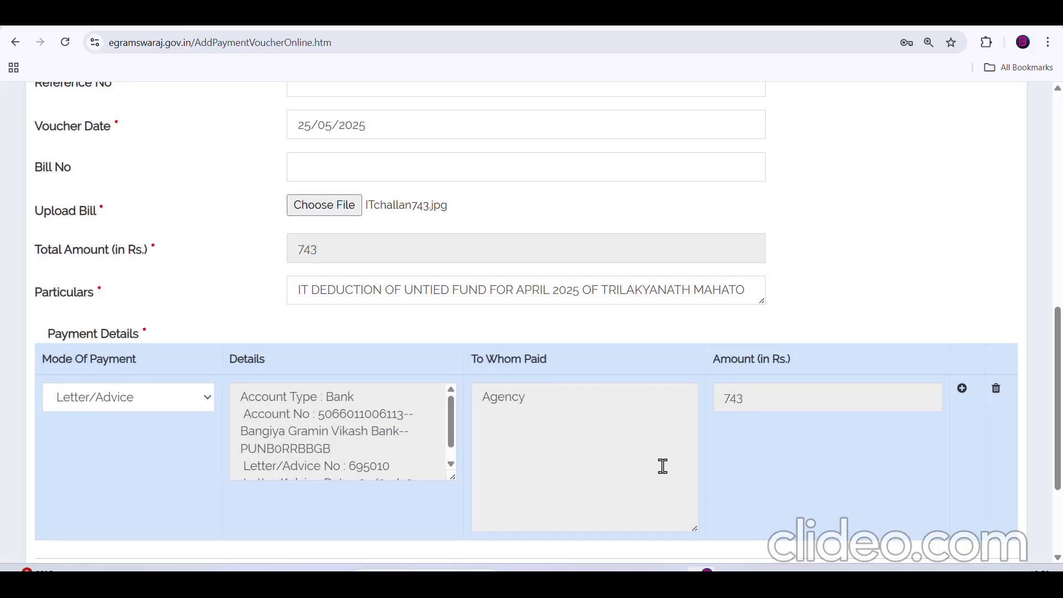
{"action": "scroll", "coordinate": [665, 464], "scroll_direction": "down", "scroll_amount": 2}
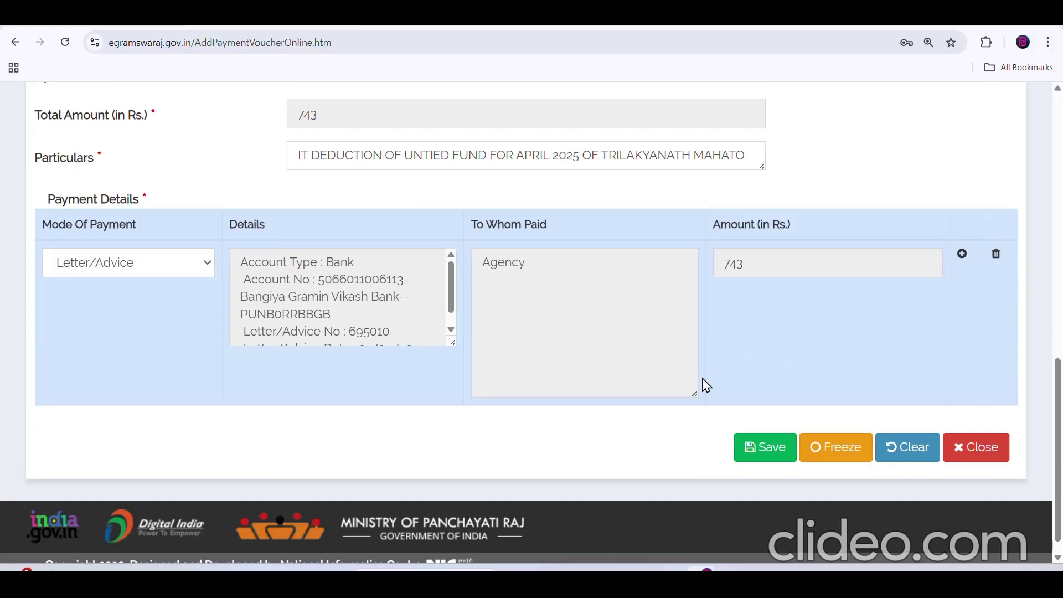